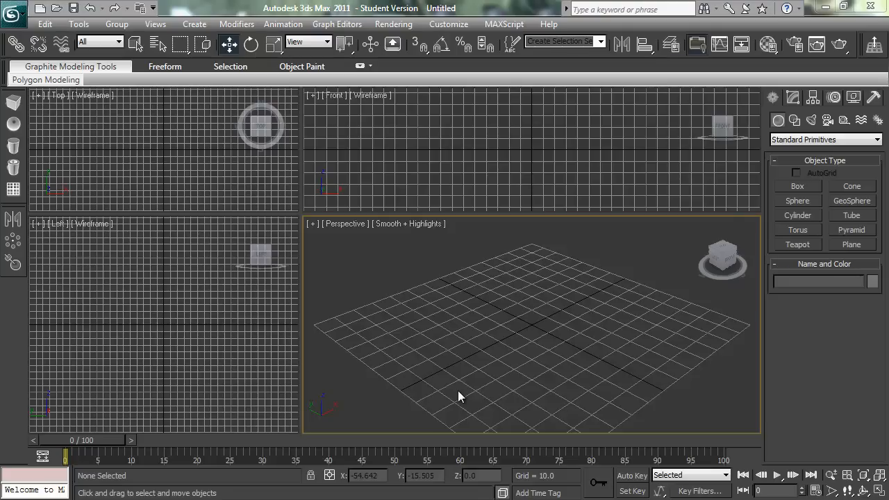
Search the help documentation for "array", read the Array topic down to its dialog parameters, and close the help
click(548, 23)
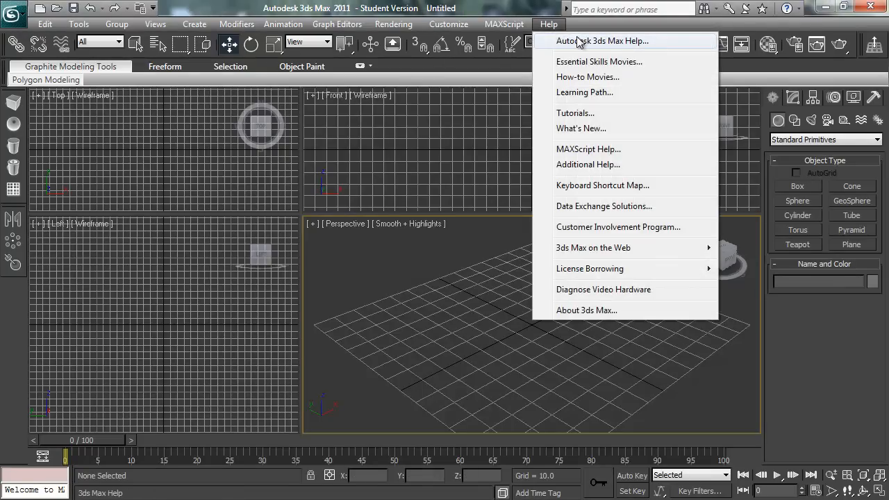
click(606, 41)
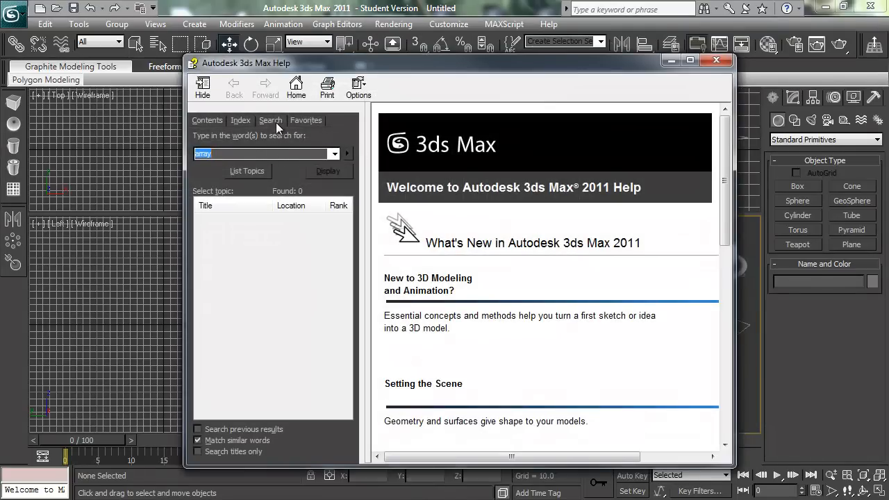
text(array)
key(Return)
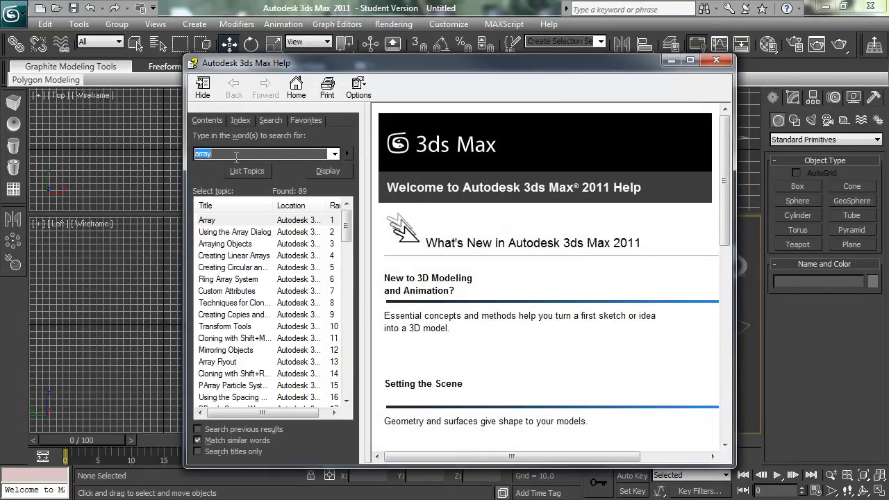
click(228, 221)
double_click(228, 220)
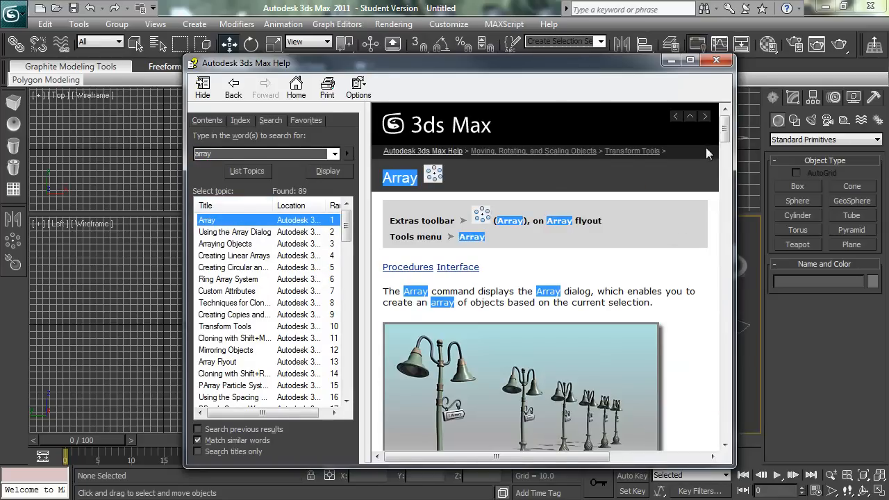
drag(728, 134, 728, 298)
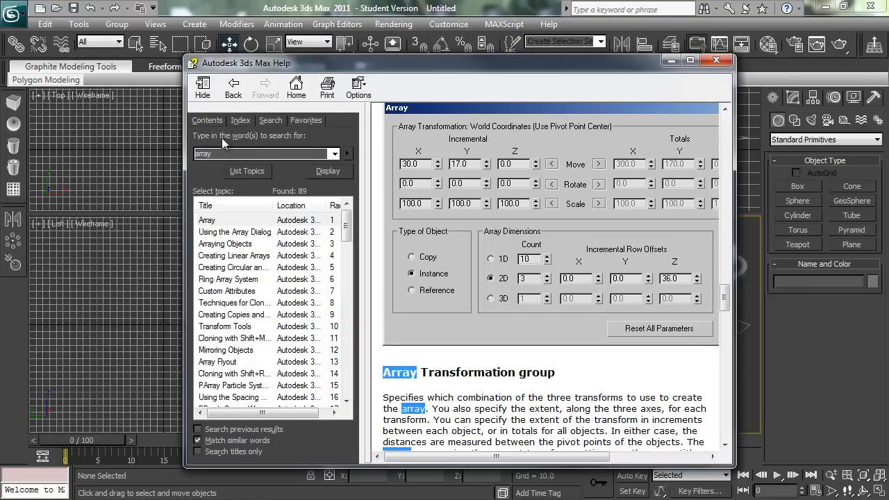
click(715, 64)
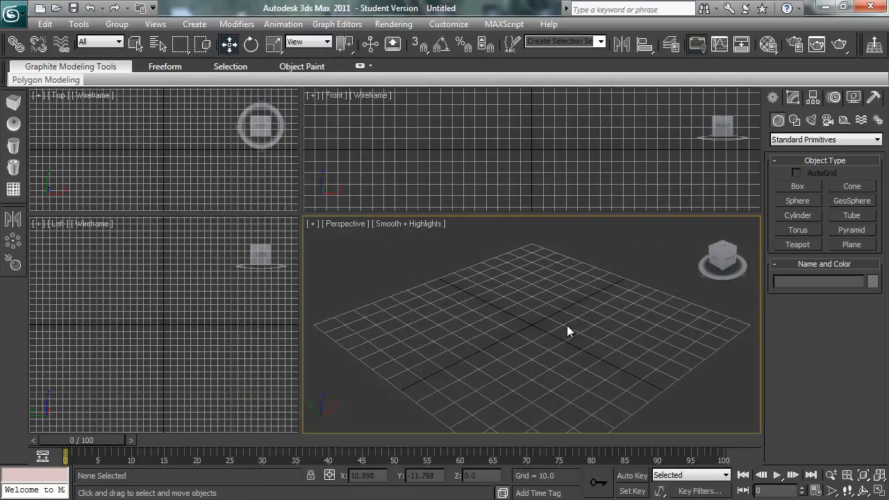
Create a box with a base about 53 by 51 units near the Perspective grid's centre and convert it to an editable poly
click(797, 188)
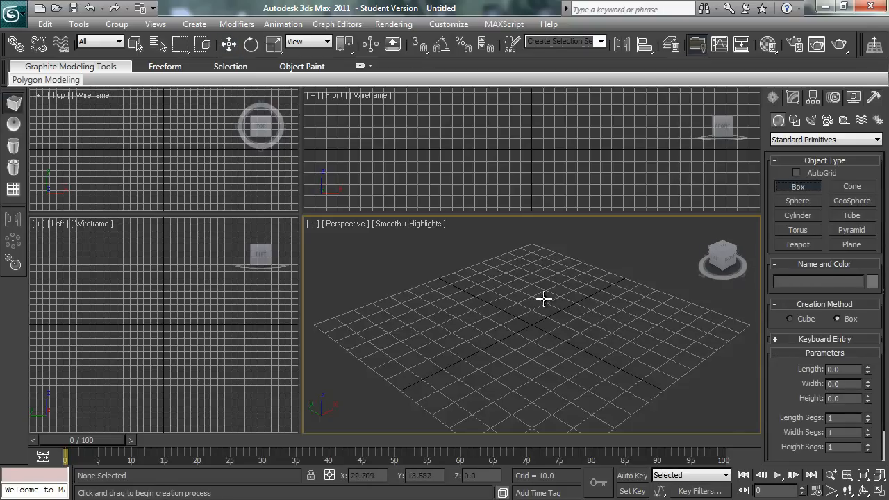
drag(531, 297, 532, 377)
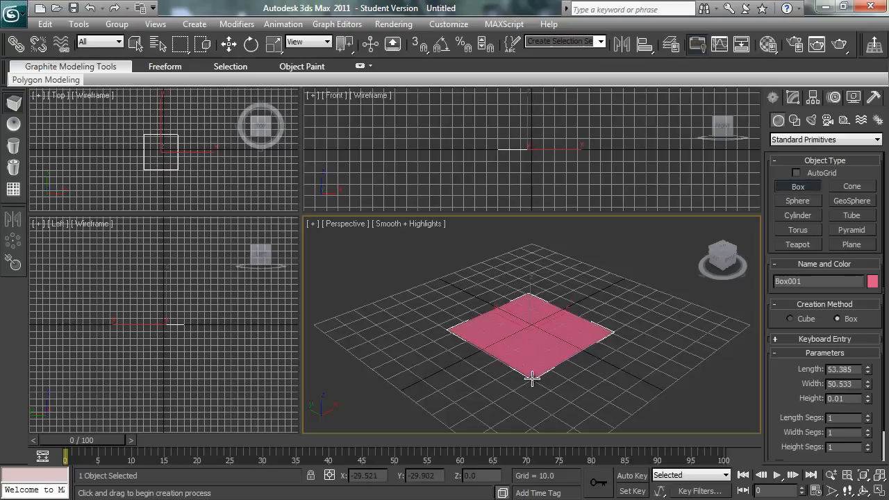
click(543, 310)
right_click(543, 309)
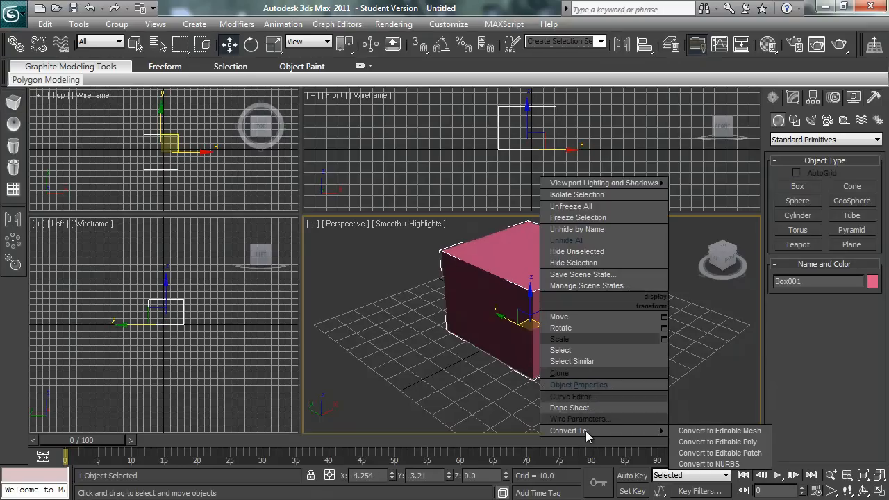
mouse_move(663, 433)
click(701, 442)
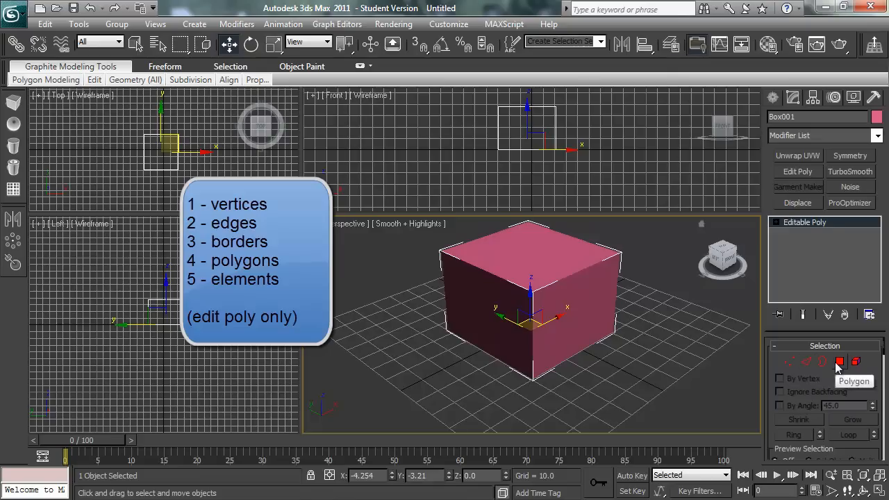
Cycle through the box's vertex, edge, border, polygon and element sub-object levels
key(1)
key(2)
key(3)
key(4)
key(5)
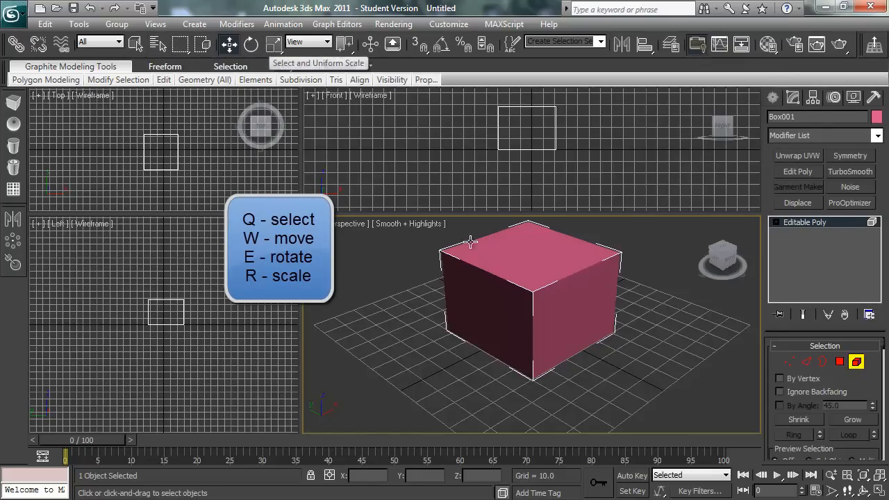
At vertex level, select an upper corner vertex of the box and try the Move, Rotate and Scale tools on it
key(q)
key(w)
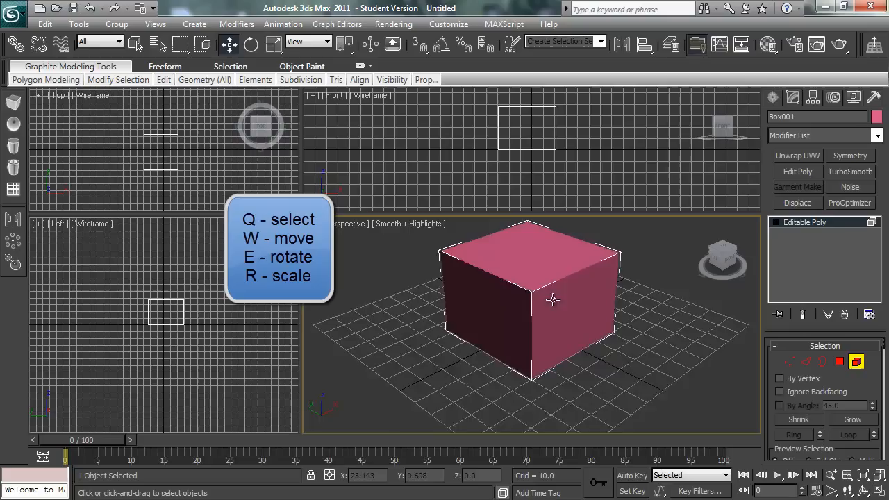
scroll(551, 298, down, 3)
scroll(621, 314, up, 3)
click(789, 361)
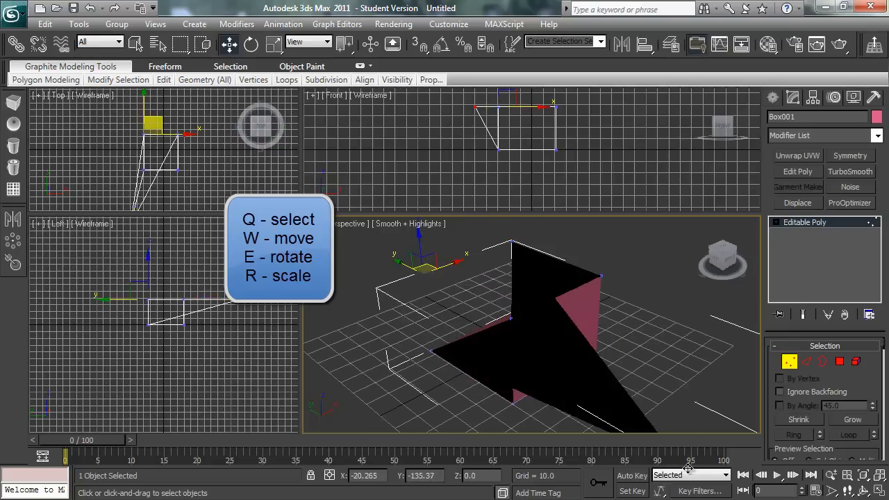
scroll(618, 404, down, 1)
scroll(615, 405, up, 2)
scroll(528, 354, down, 1)
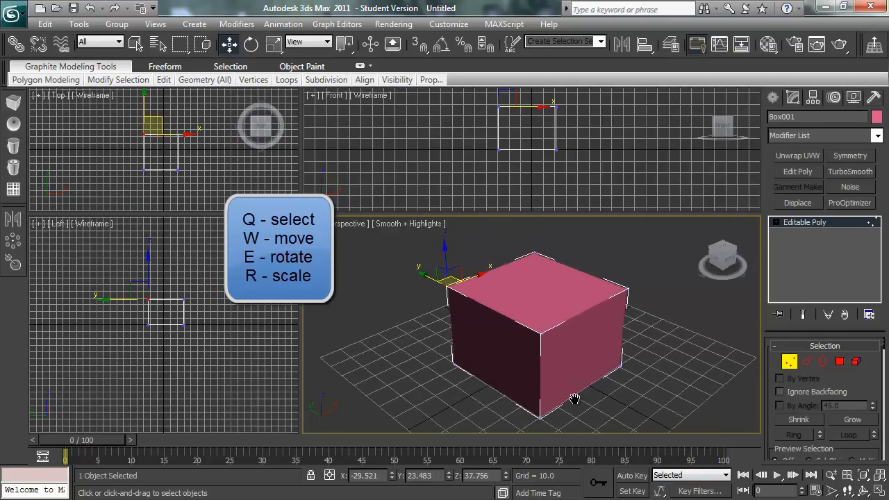
middle_drag(451, 278, 465, 287)
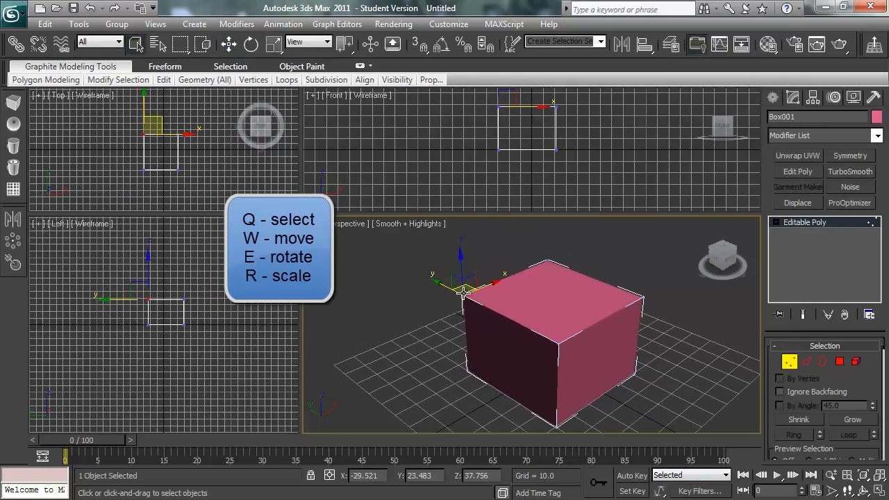
key(e)
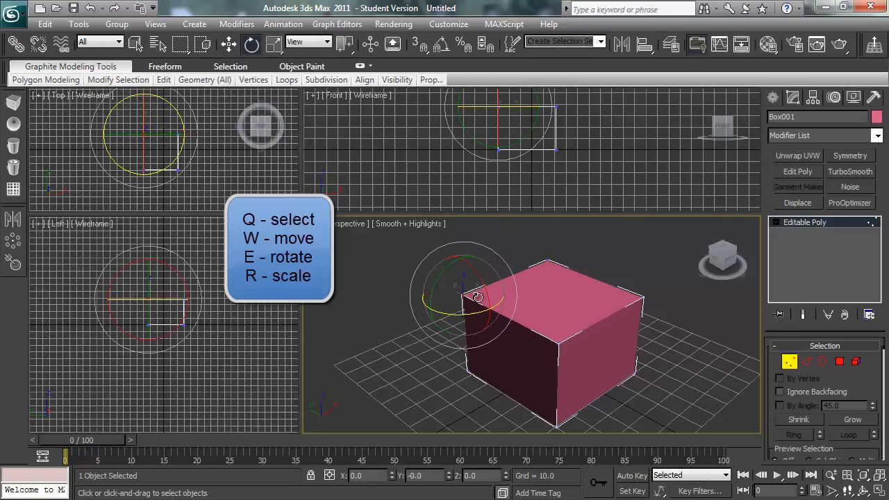
key(r)
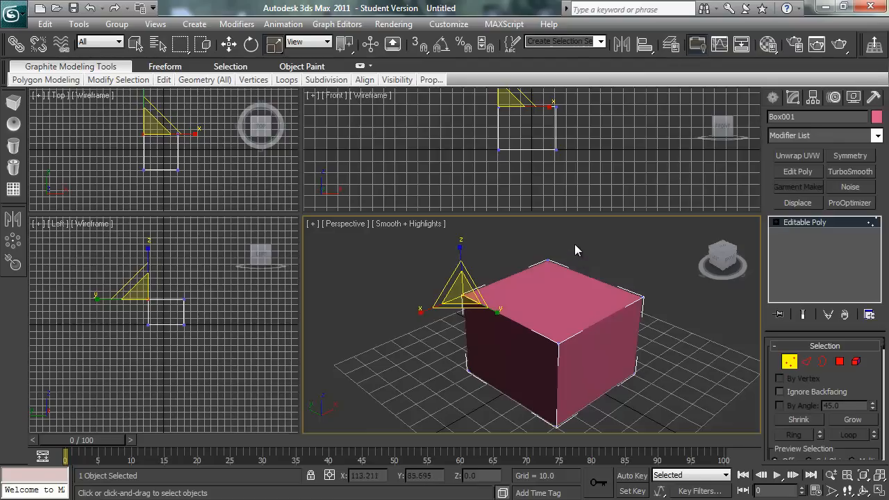
Review the keyboard shortcuts of the Unwrap UVW group in the user interface customization settings and close them
click(441, 26)
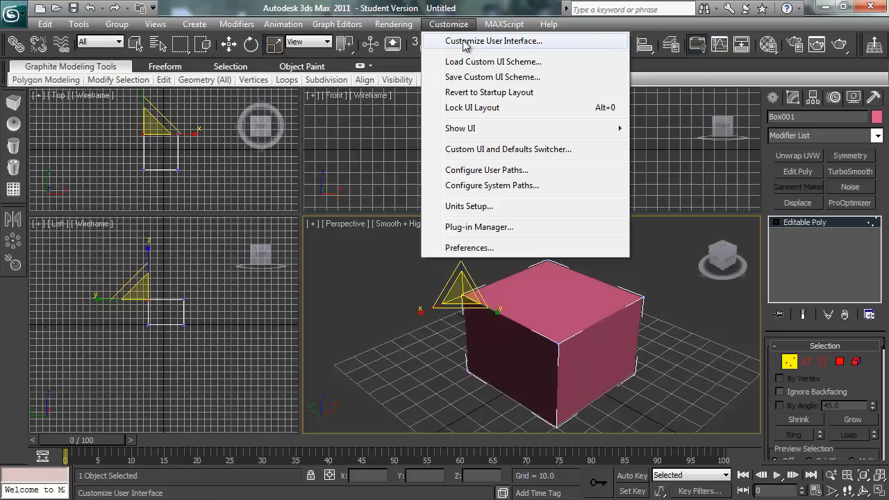
click(464, 43)
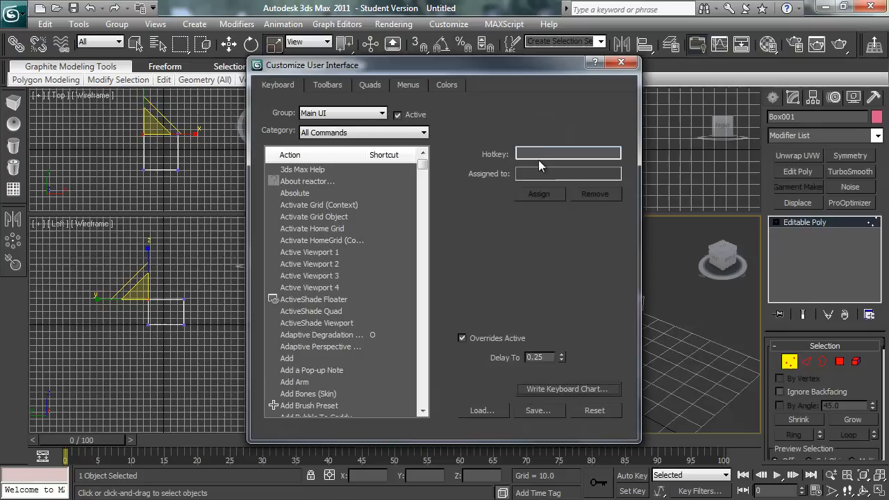
click(365, 114)
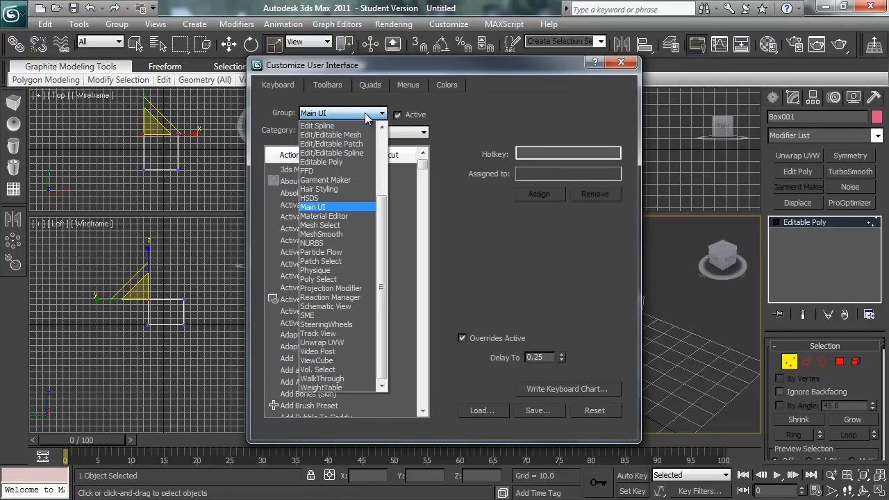
click(340, 342)
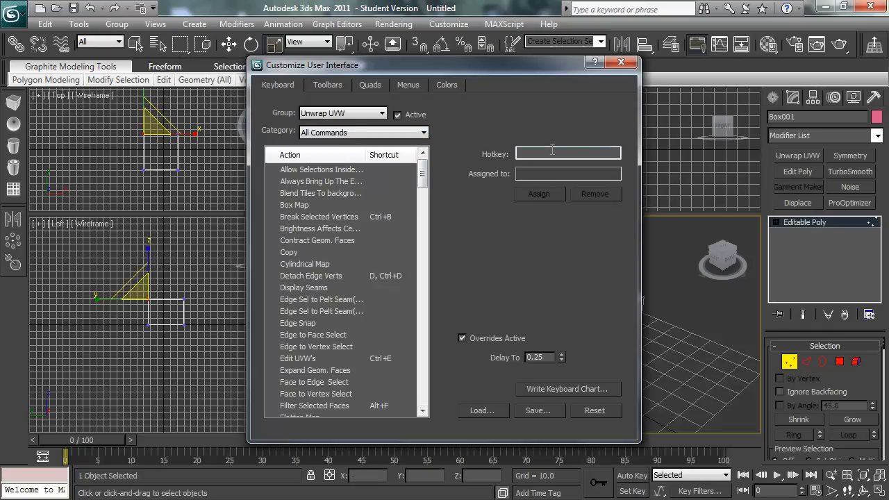
click(621, 62)
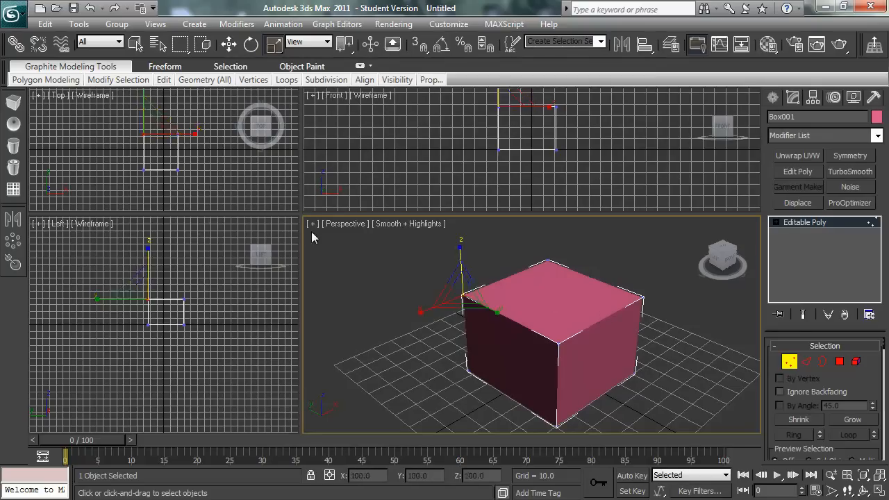
Shift the viewport dividers to enlarge the Top viewport, and maximize and restore the Perspective viewport
drag(299, 211, 314, 227)
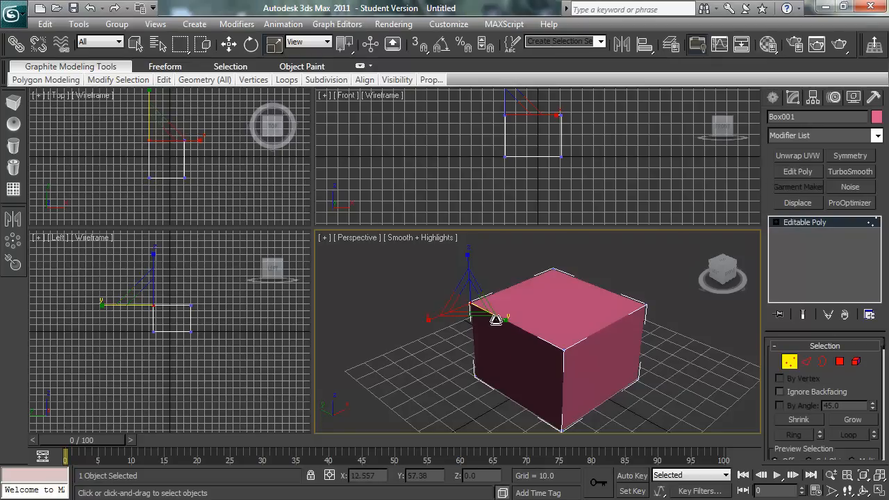
key(alt+w)
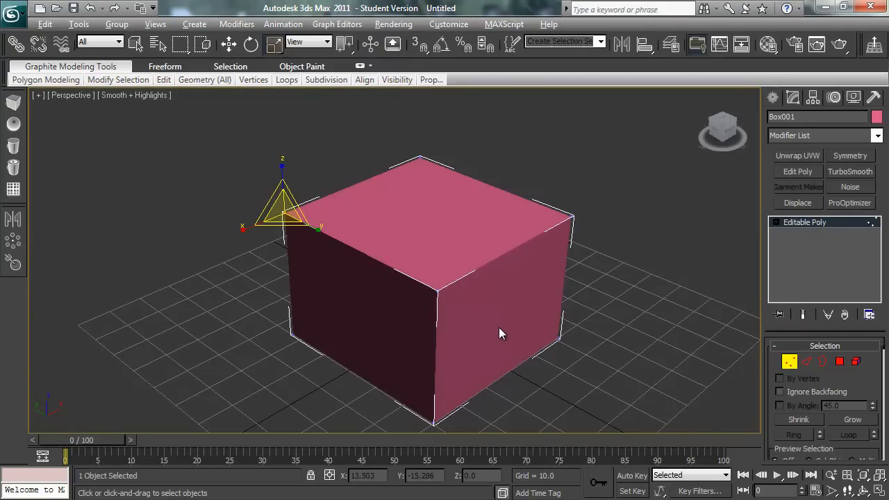
key(alt+w)
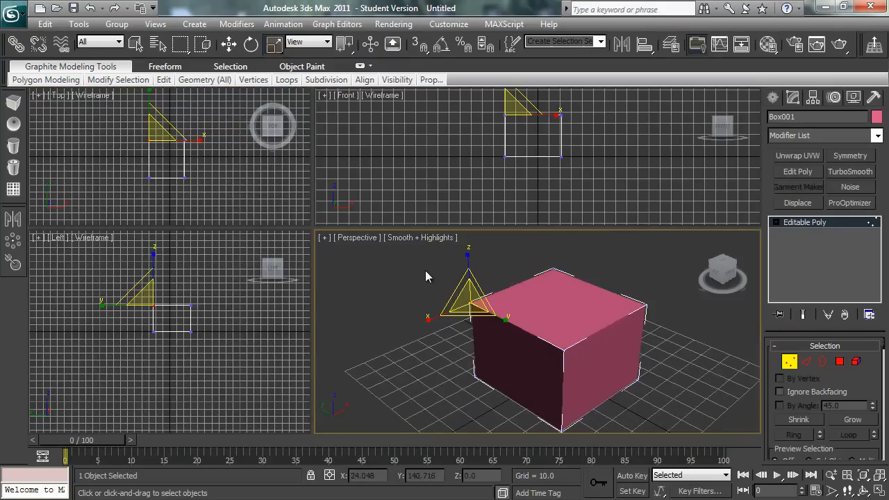
Maximize and restore the Front and Top viewports in turn, and finish with the Perspective viewport maximized
right_click(408, 200)
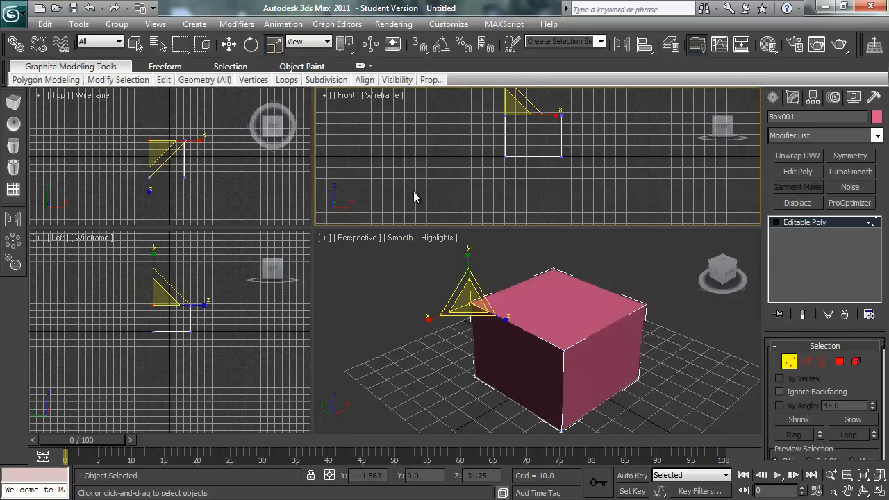
key(alt+w)
key(alt+w)
right_click(268, 188)
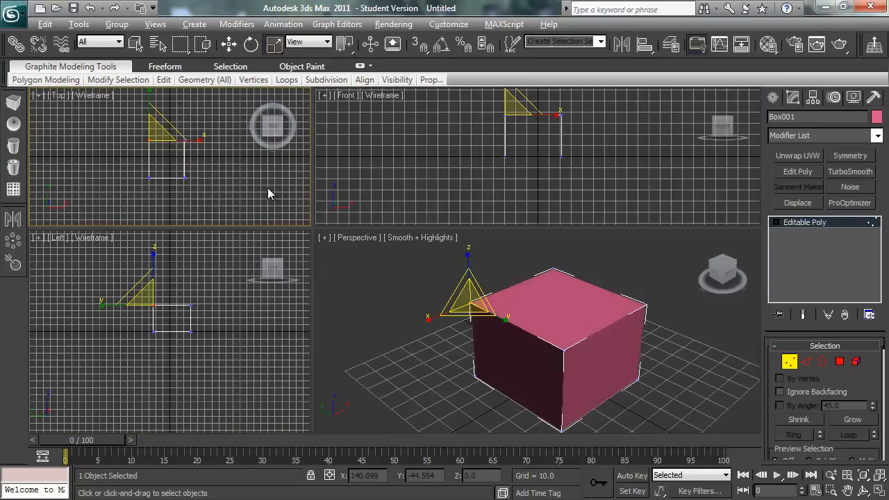
key(alt+w)
key(alt+w)
right_click(545, 329)
key(alt+w)
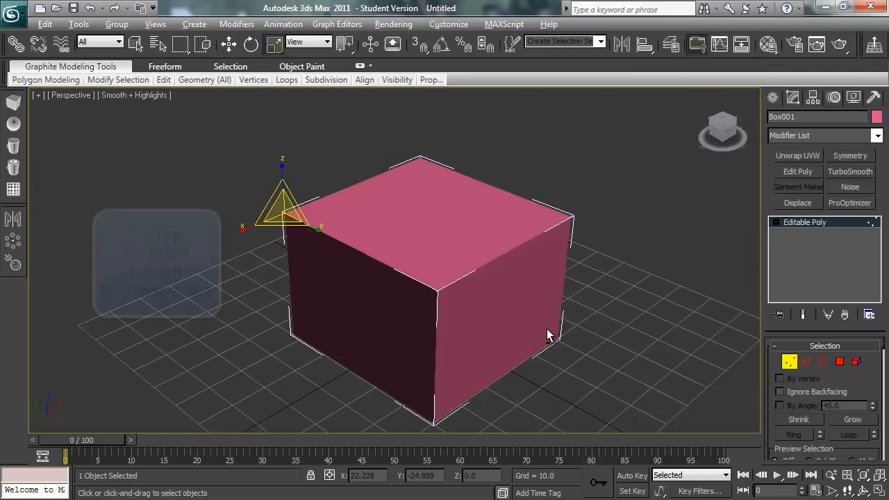
Cycle the maximized viewport through the Top, Front and Left views, return to Perspective and orbit around the box
key(t)
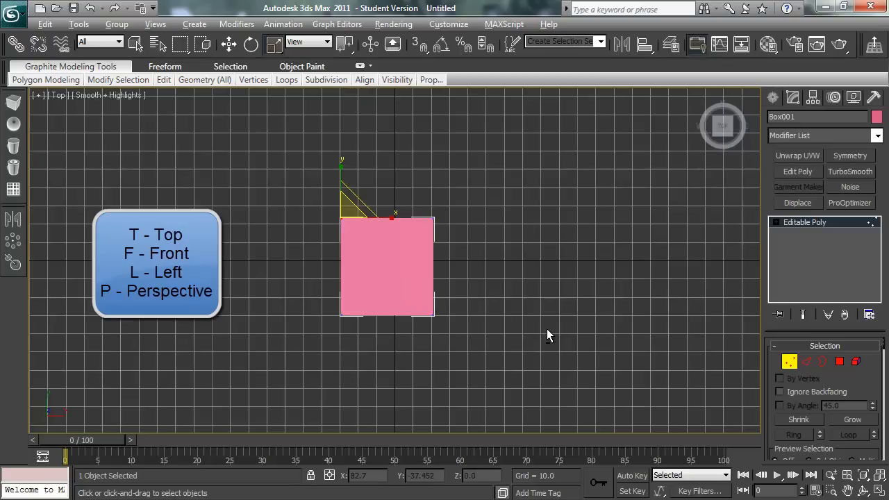
key(f)
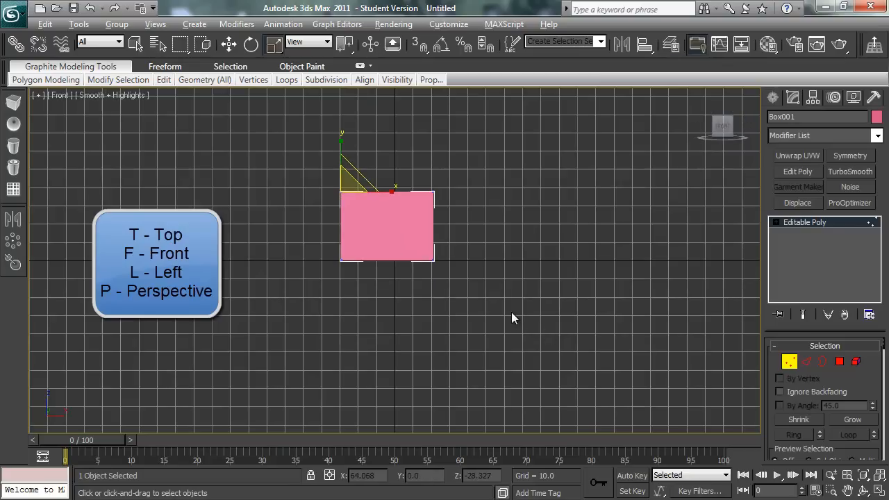
key(l)
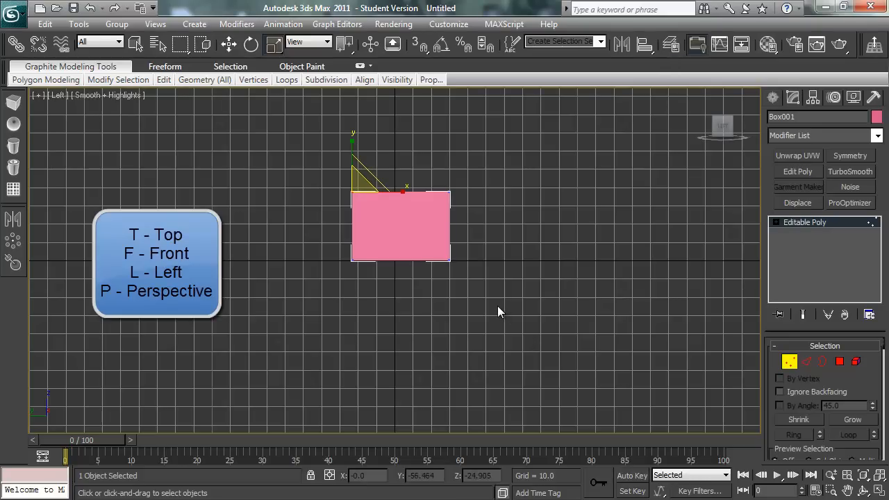
key(p)
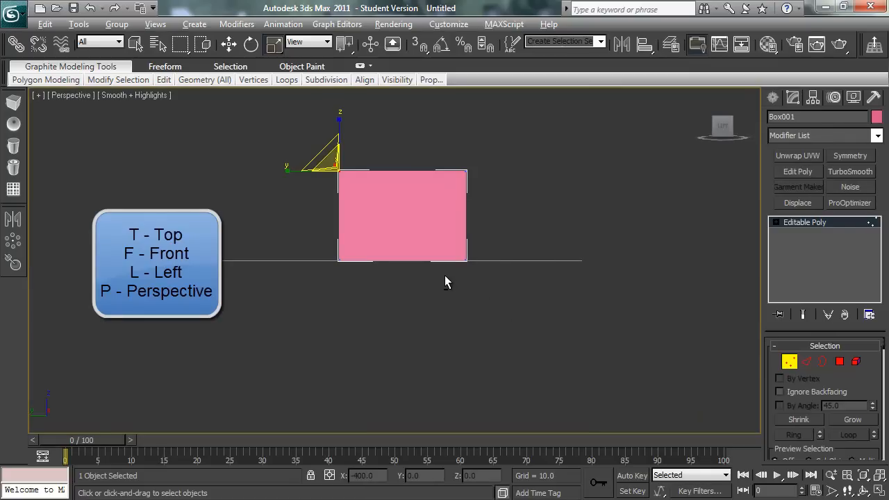
alt+middle_drag(436, 275, 519, 315)
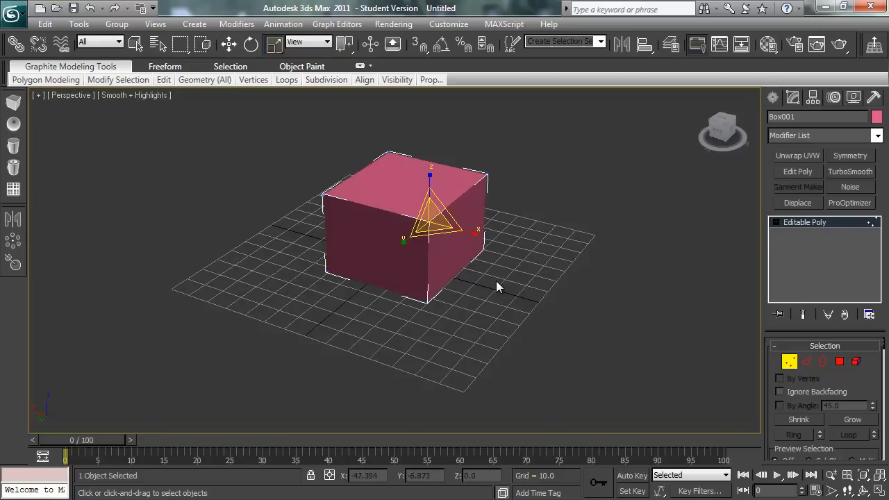
alt+middle_drag(506, 282, 514, 297)
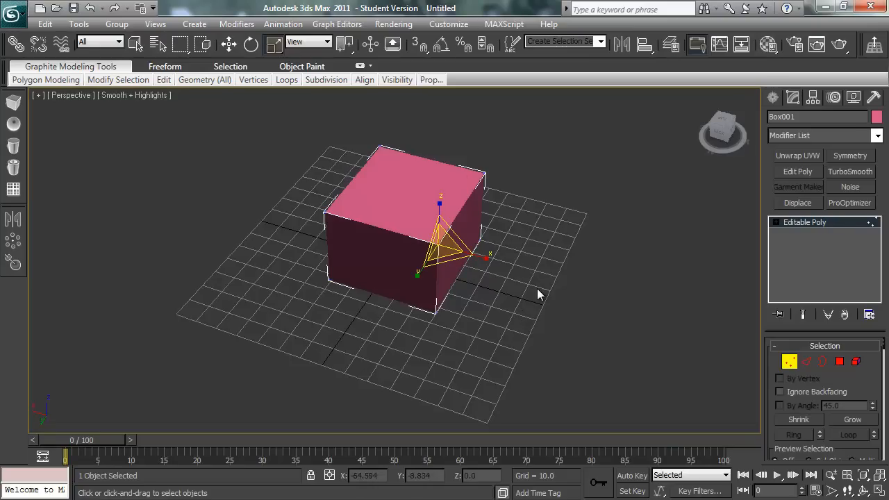
alt+middle_drag(528, 288, 436, 257)
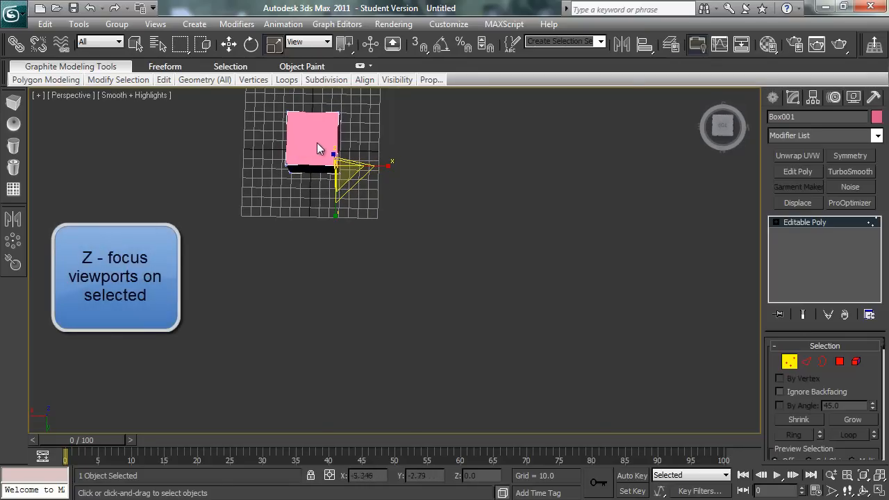
Frame the pink box in the Perspective view, leave its vertex level for the Standard Primitives creation tools and orbit around it
key(z)
alt+middle_drag(458, 208, 592, 247)
click(772, 97)
alt+middle_drag(375, 226, 563, 231)
scroll(437, 225, down, 3)
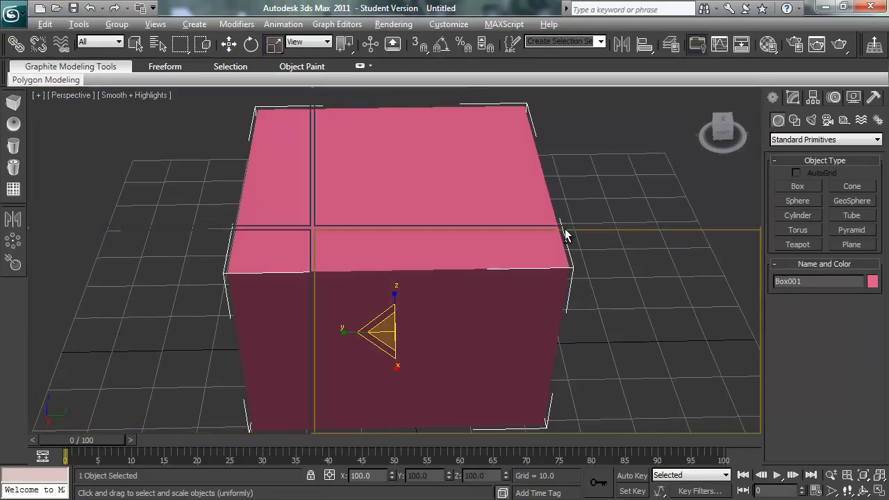
Restore the four-viewport layout, pan and zoom the individual views, and fit all of them to the selected box
key(alt+w)
click(154, 322)
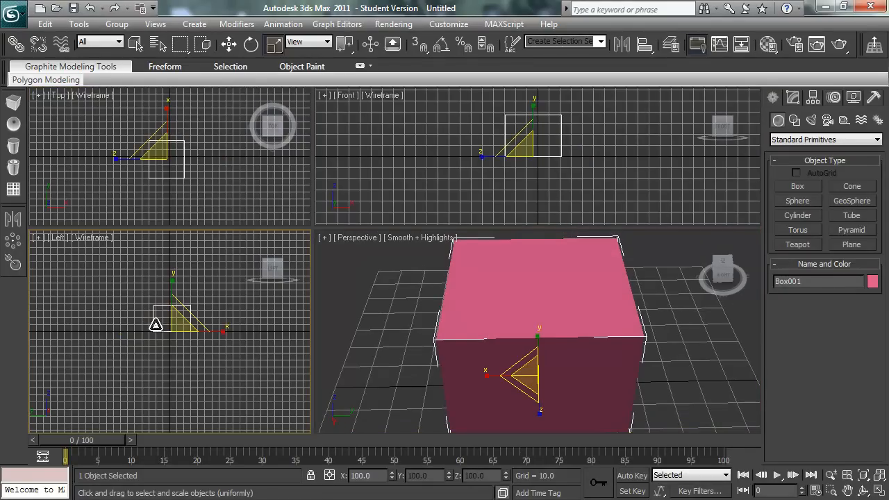
middle_drag(149, 301, 253, 427)
scroll(191, 155, down, 6)
middle_drag(493, 144, 789, 231)
scroll(583, 367, down, 5)
alt+middle_drag(588, 367, 281, 344)
key(ctrl+shift+z)
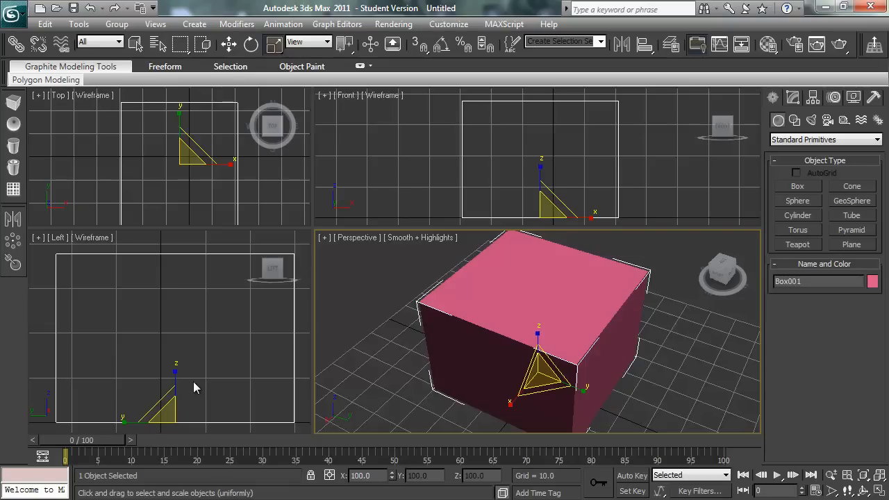
Create a second box about 39.7 long, 32.6 wide and 19 high beside the pink box in the Perspective view
alt+middle_drag(452, 377, 491, 376)
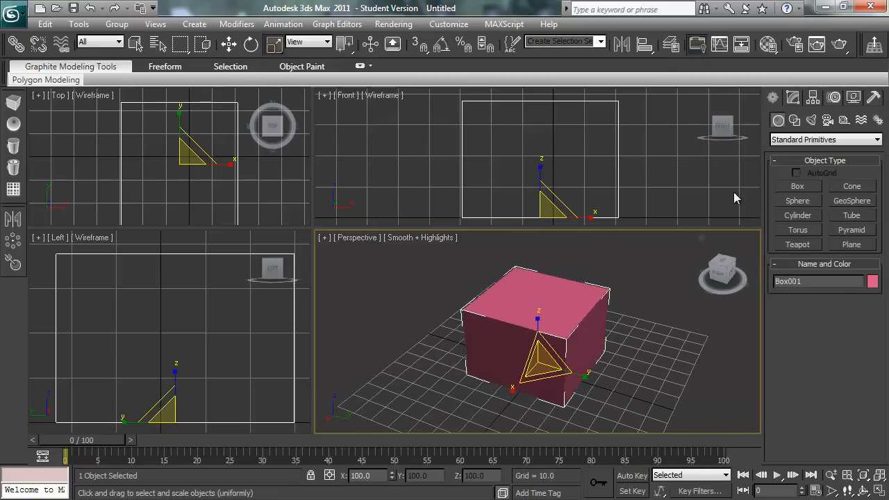
click(808, 189)
drag(635, 382, 612, 332)
click(605, 292)
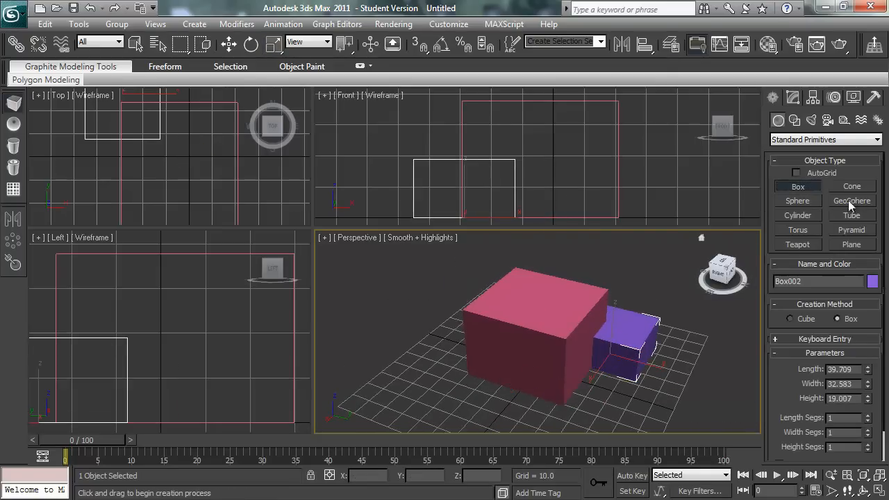
Create a sphere with a radius of about 45.7 overlapping the pink box, and activate the Scale tool
click(798, 201)
drag(546, 343, 558, 305)
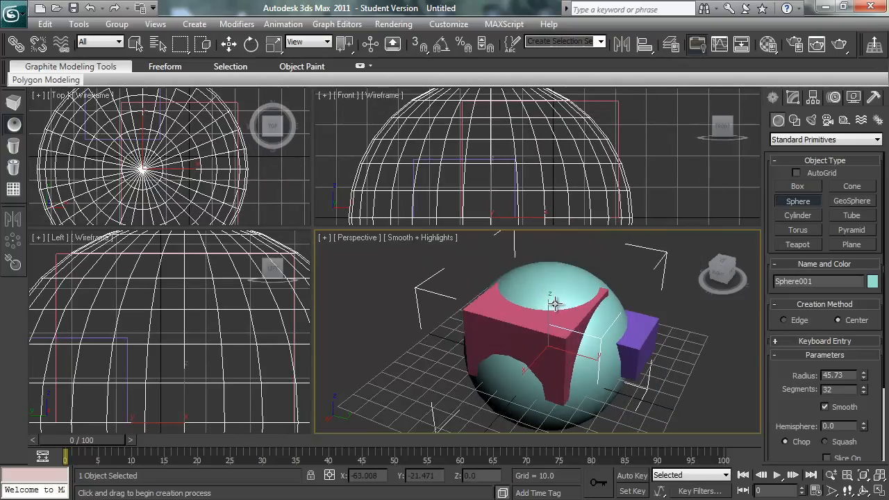
key(r)
alt+middle_drag(632, 307, 591, 335)
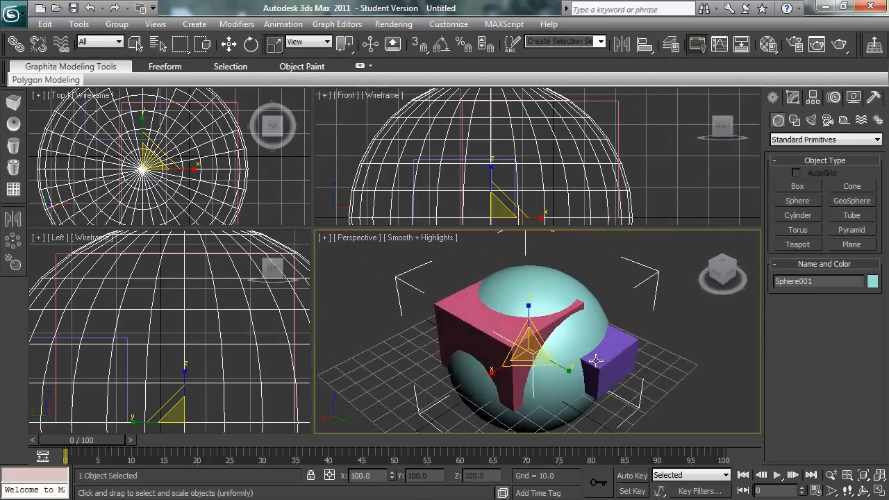
Hide the selected sphere and undo the hiding
right_click(585, 325)
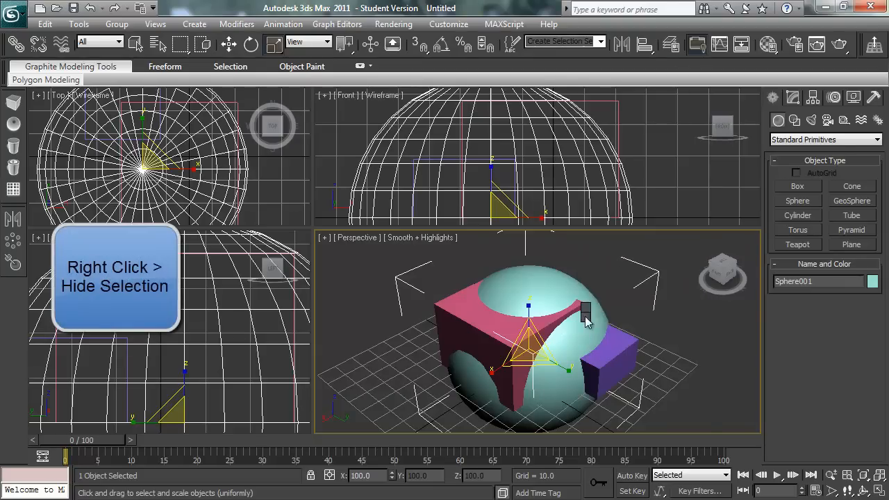
right_click(584, 316)
click(611, 274)
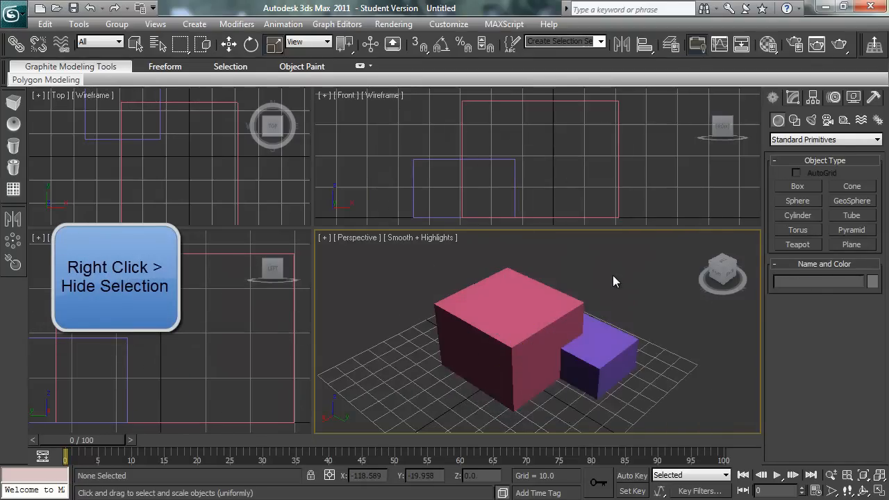
key(ctrl+z)
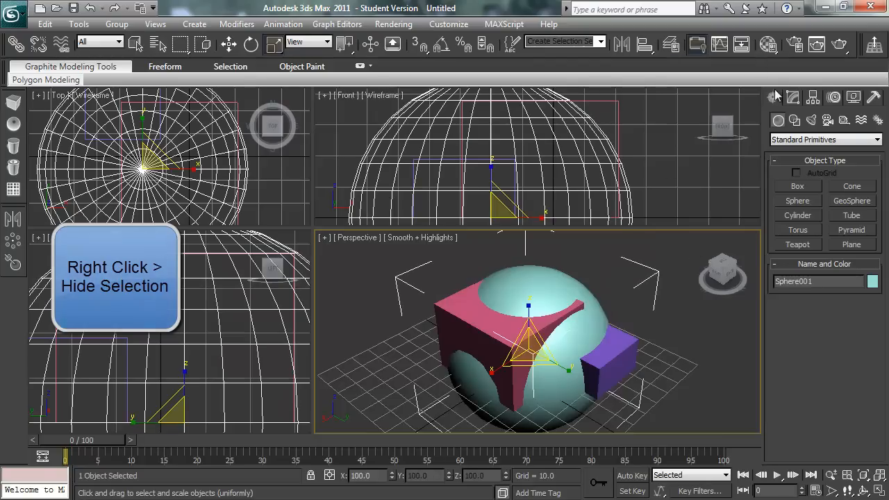
Select the pink box and hide all unselected objects
click(438, 313)
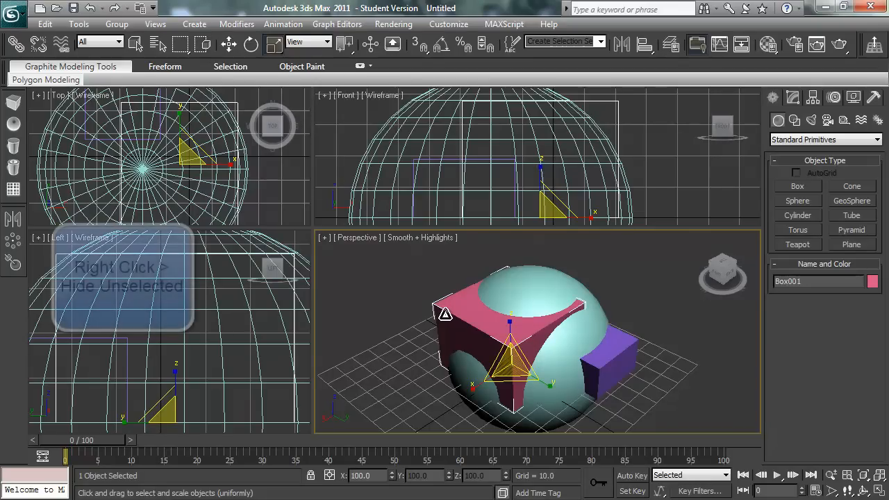
right_click(444, 315)
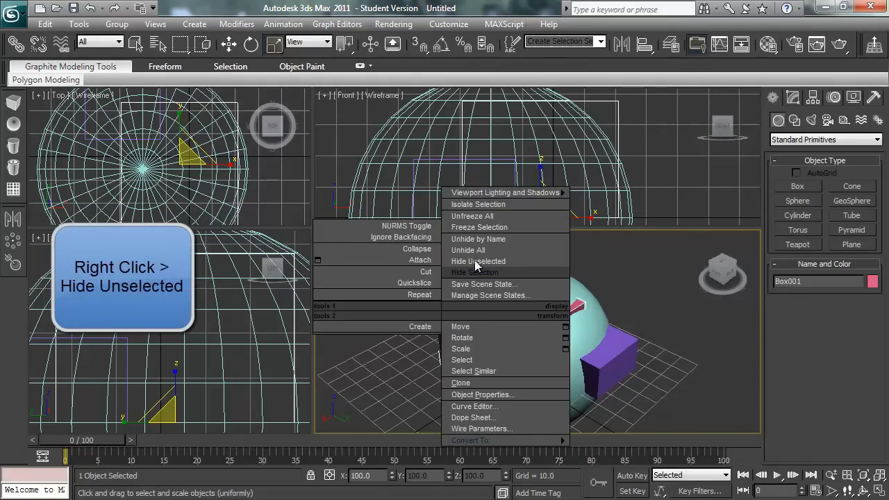
click(474, 261)
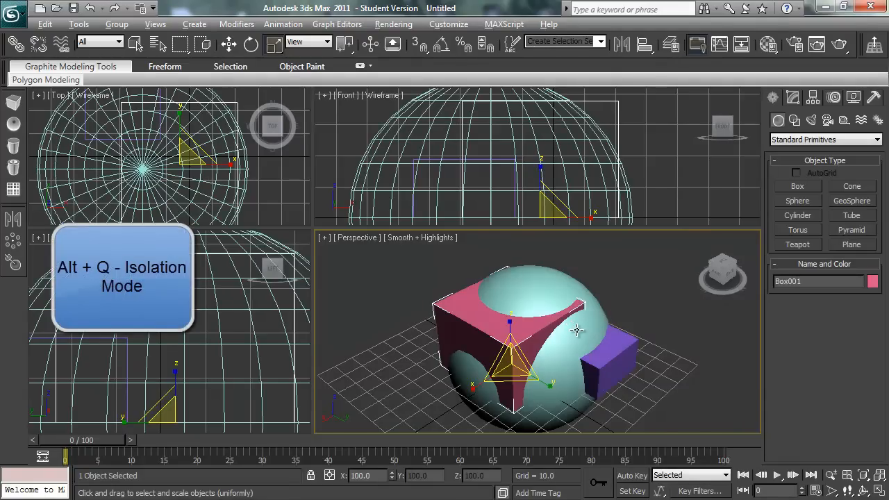
Isolate the pink box and bring the other objects back with Unhide All
key(alt+q)
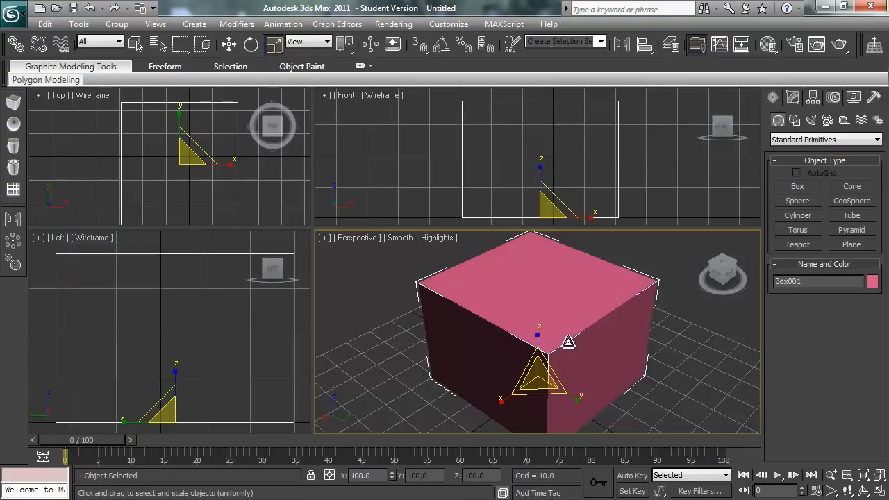
right_click(569, 327)
click(568, 319)
right_click(579, 316)
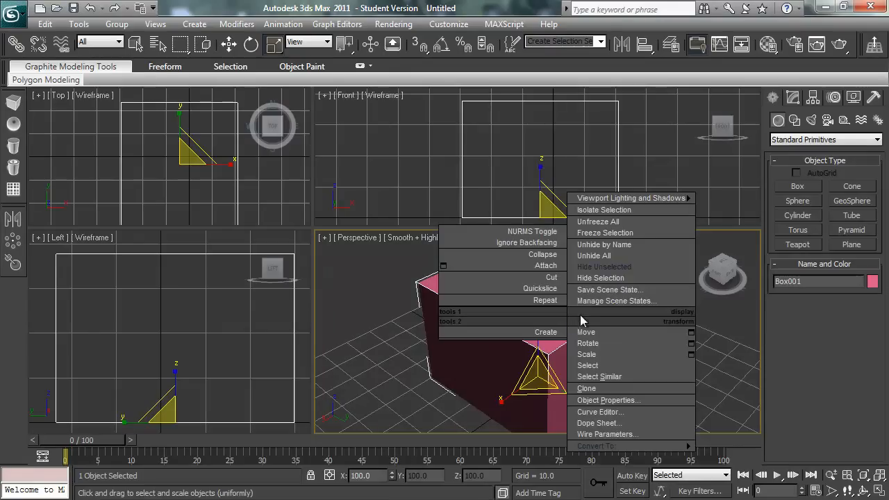
click(604, 254)
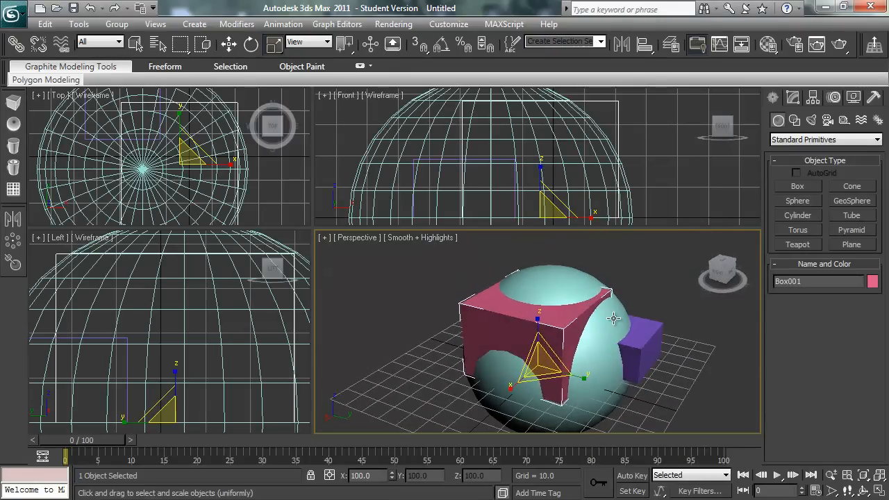
Switch the pink box to polygon level and select its side polygon facing the view
click(795, 95)
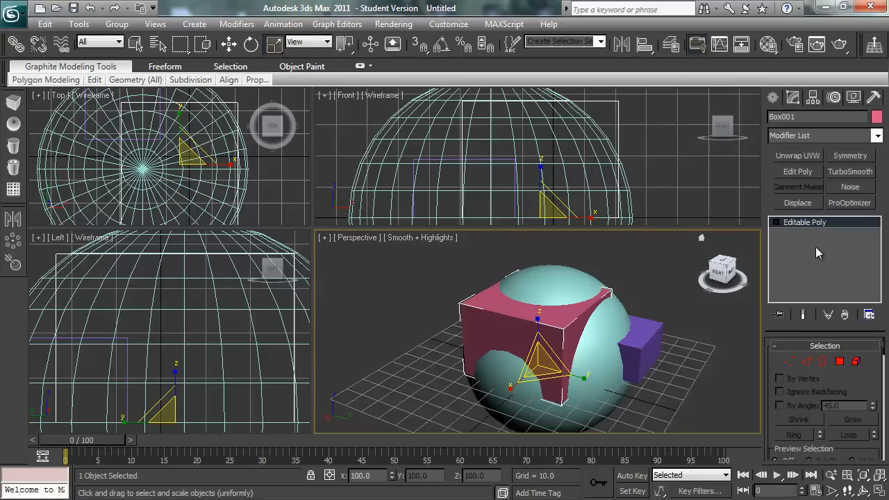
click(839, 363)
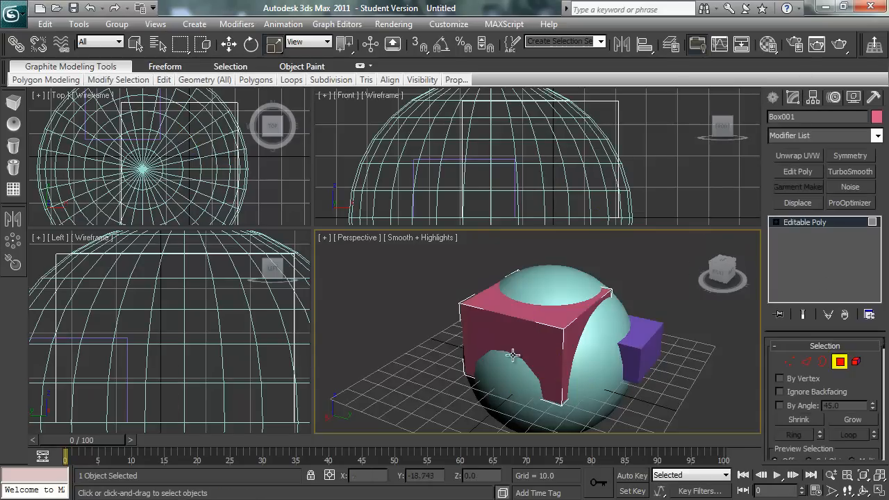
click(515, 340)
Try the object-level Hide Selection and Hide Unselected commands on the selected polygon of the pink box
right_click(535, 338)
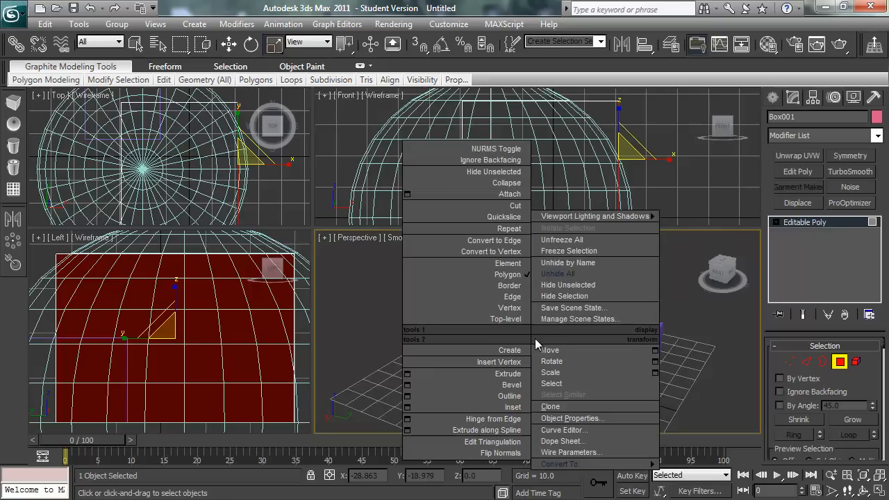
click(554, 295)
alt+middle_drag(554, 294, 648, 328)
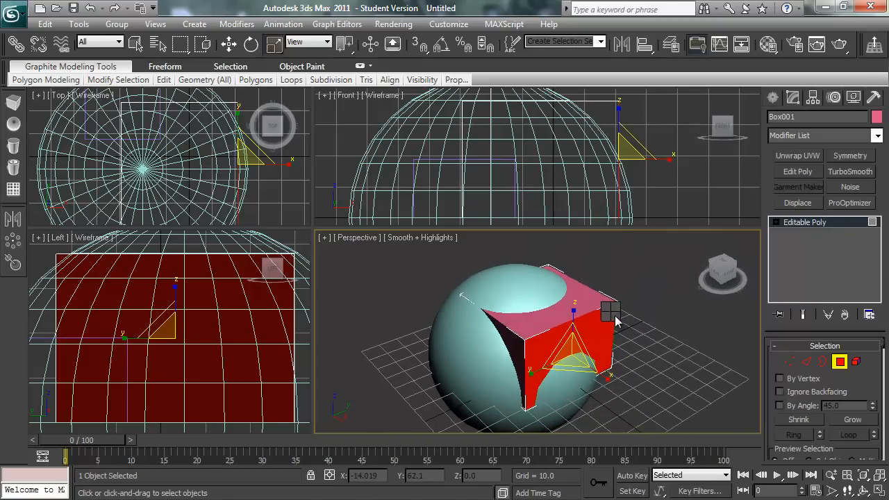
right_click(616, 320)
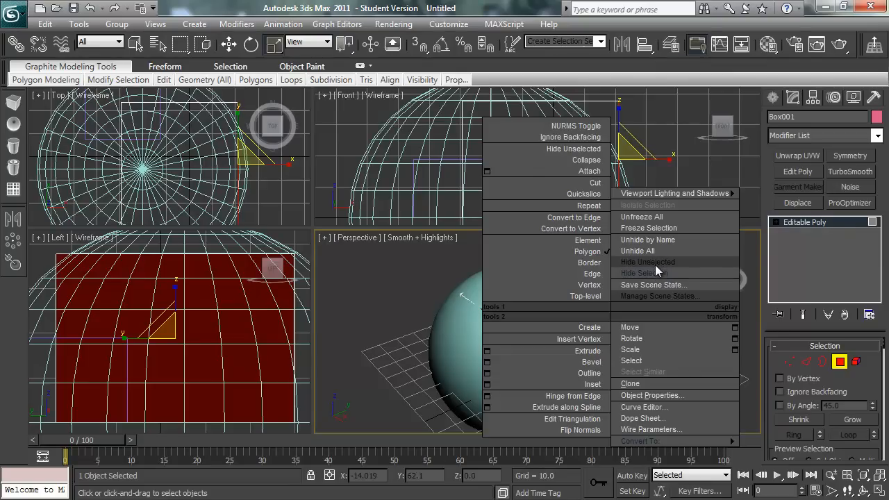
click(655, 264)
click(840, 361)
click(840, 361)
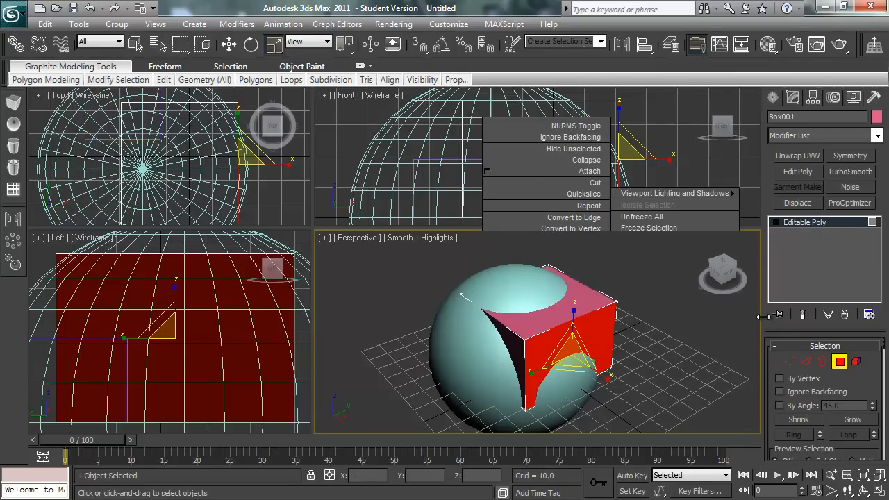
Widen the command area to two columns and hide the selected polygon with Hide Selected from Edit Geometry
drag(762, 316, 715, 316)
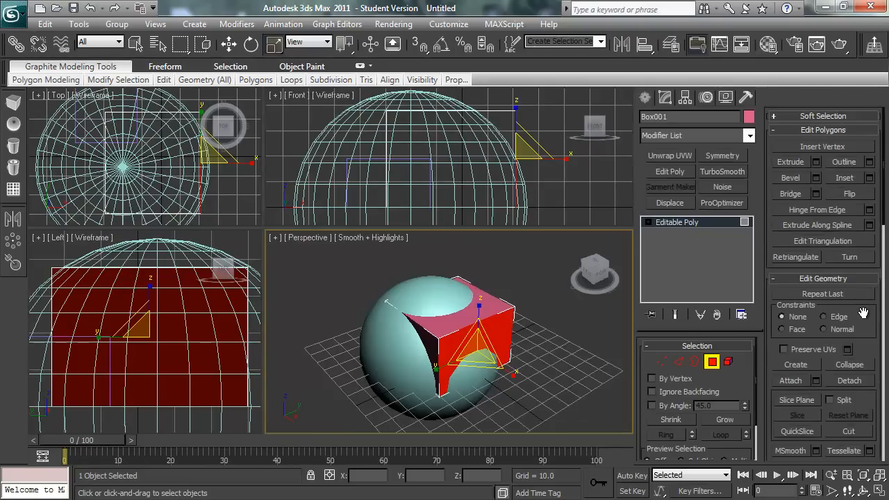
scroll(861, 320, down, 5)
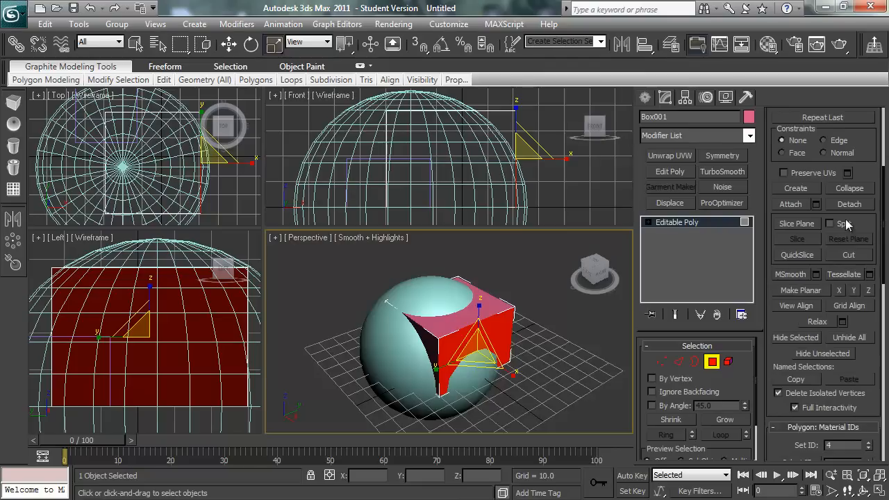
scroll(861, 326, up, 1)
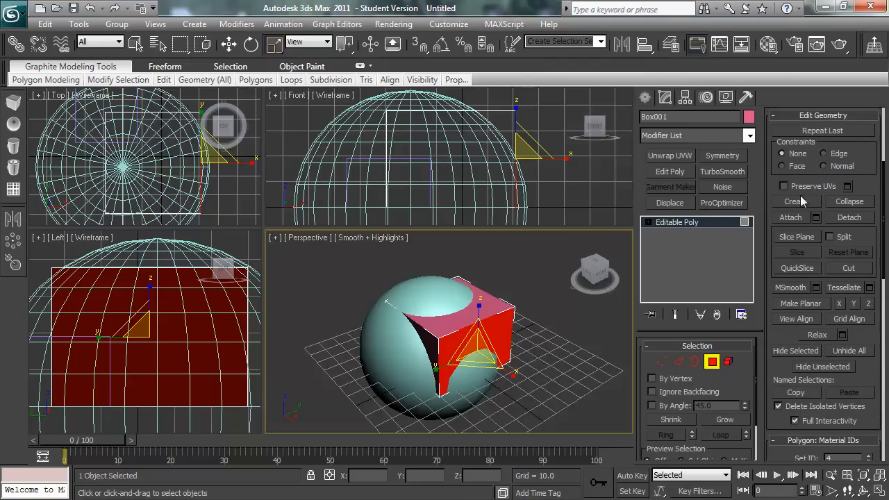
click(795, 351)
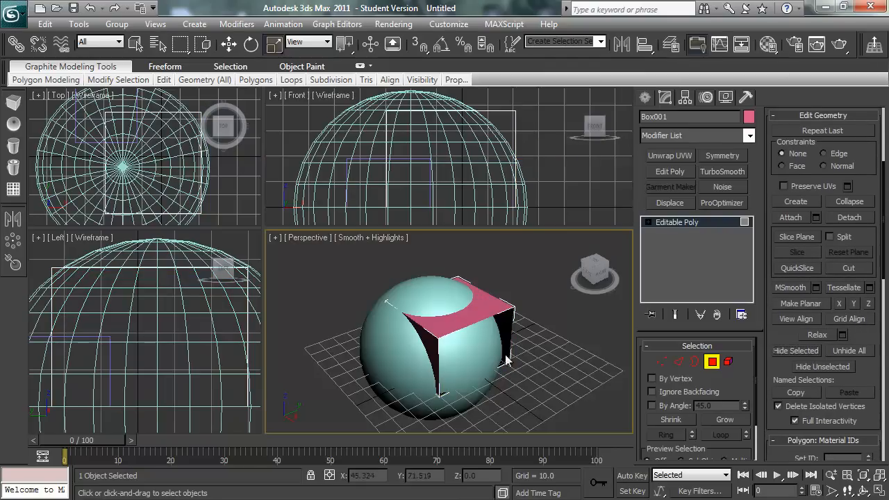
alt+middle_drag(505, 361, 520, 338)
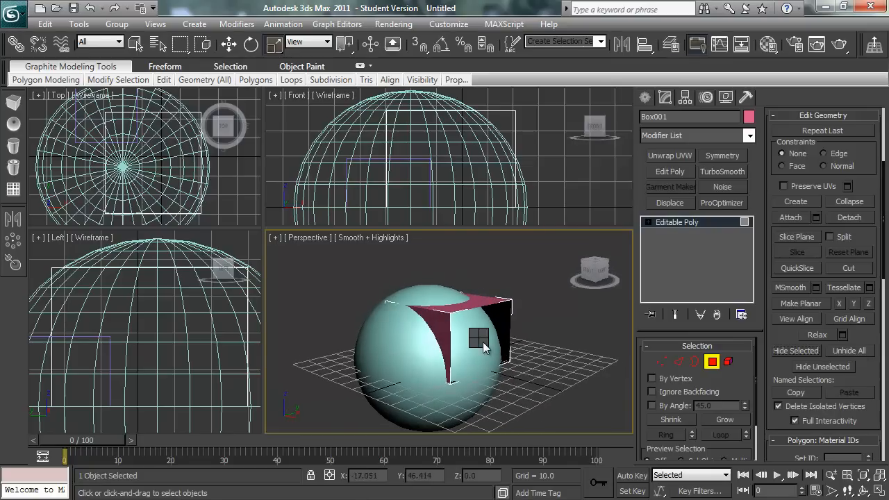
Unhide all polygons of the pink box and orbit to view its other sides
right_click(496, 308)
click(860, 352)
alt+middle_drag(521, 321, 440, 353)
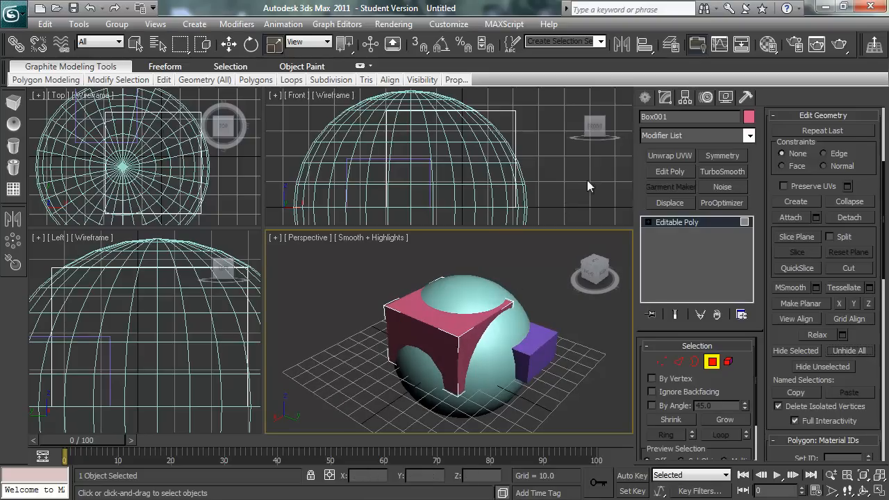
Leave the box's polygon level, select the sphere and enable See-Through in its object properties
click(645, 96)
click(522, 320)
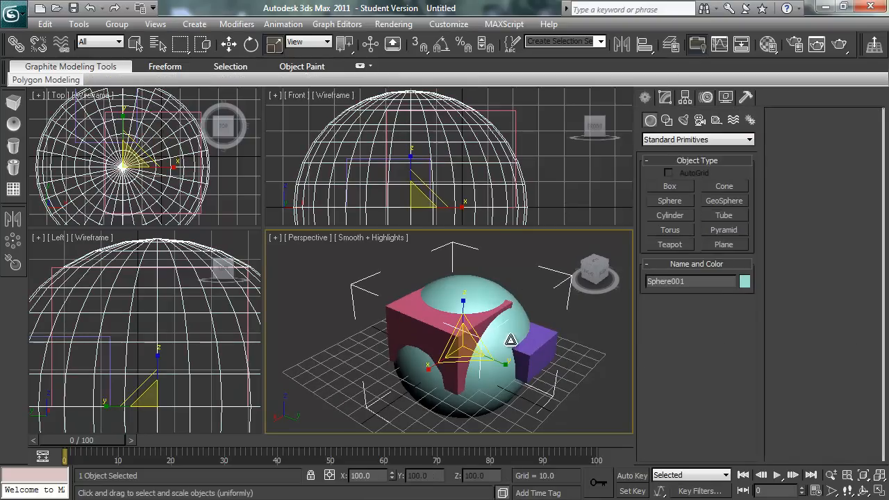
scroll(516, 328, up, 3)
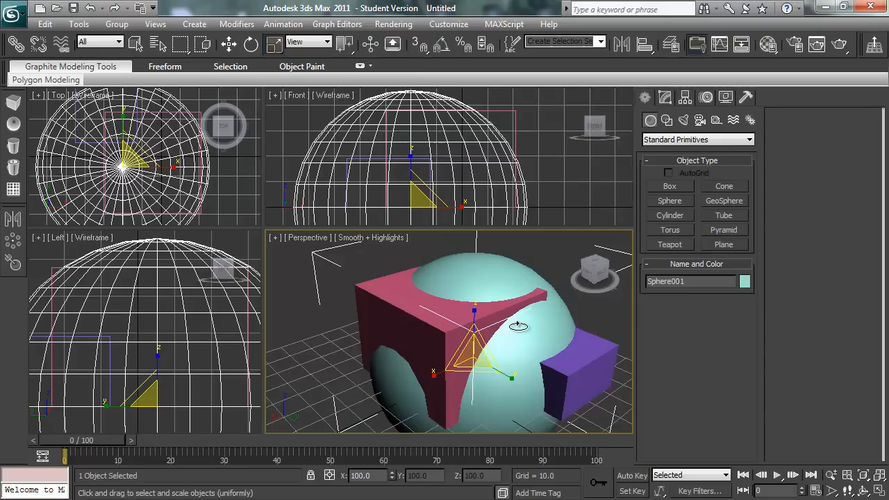
right_click(525, 336)
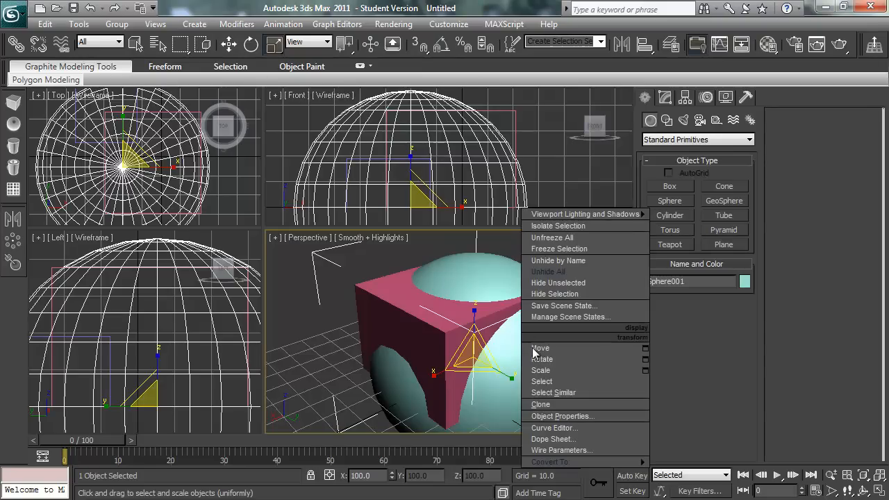
click(561, 417)
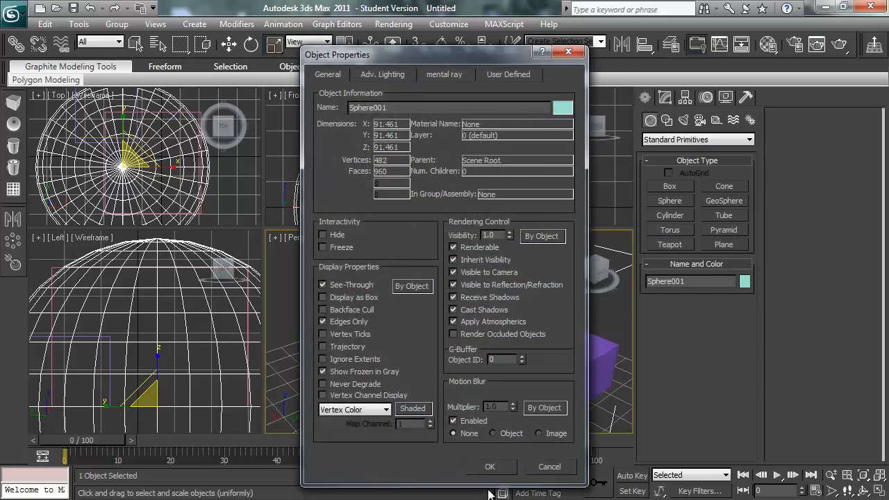
click(490, 466)
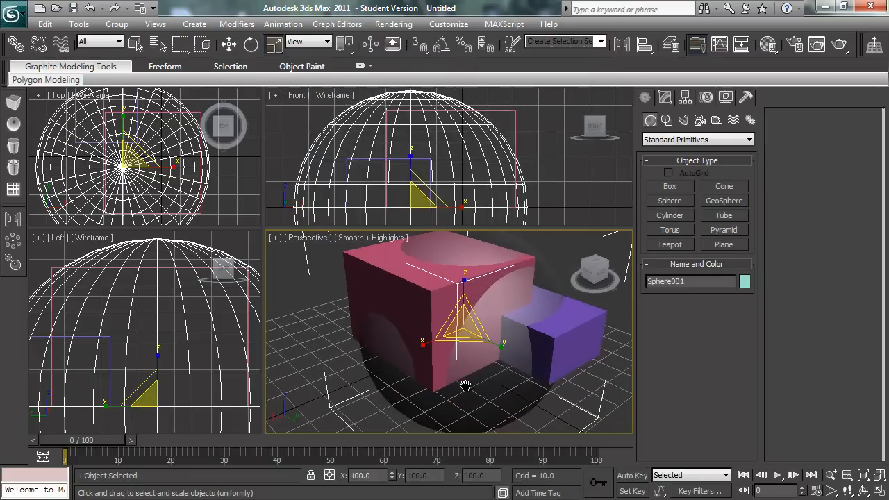
Toggle the sphere's see-through display off, on and off again, ending with it opaque
key(alt+x)
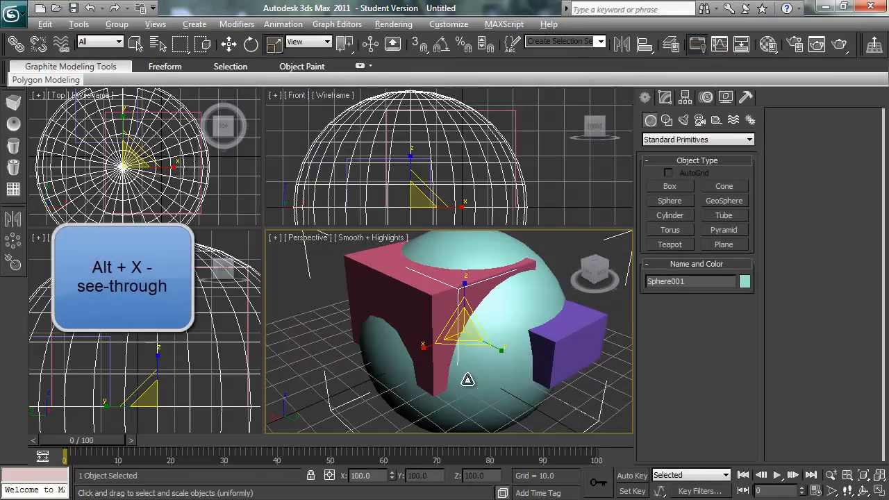
key(alt+x)
key(alt+x)
mouse_move(471, 359)
alt+middle_down()
mouse_move(536, 359)
mouse_move(462, 363)
alt+middle_up()
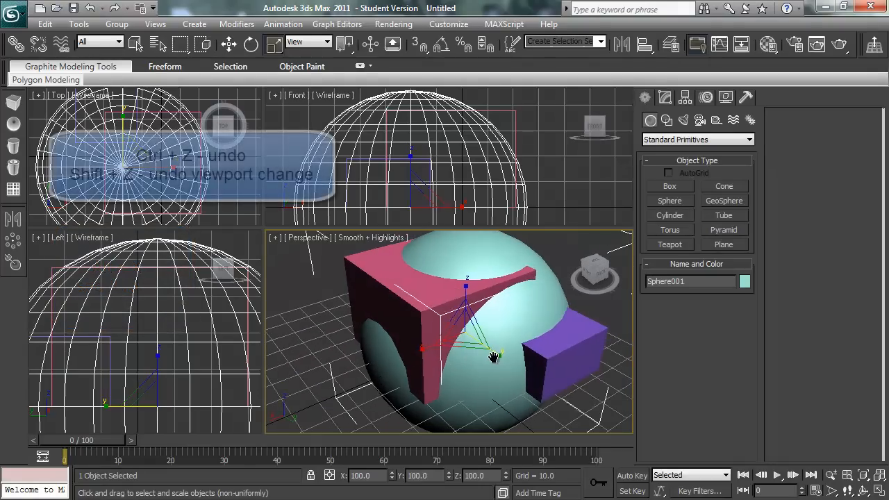
Undo the recent Perspective view changes and the sphere's last see-through toggle
key(shift+z)
key(shift+z)
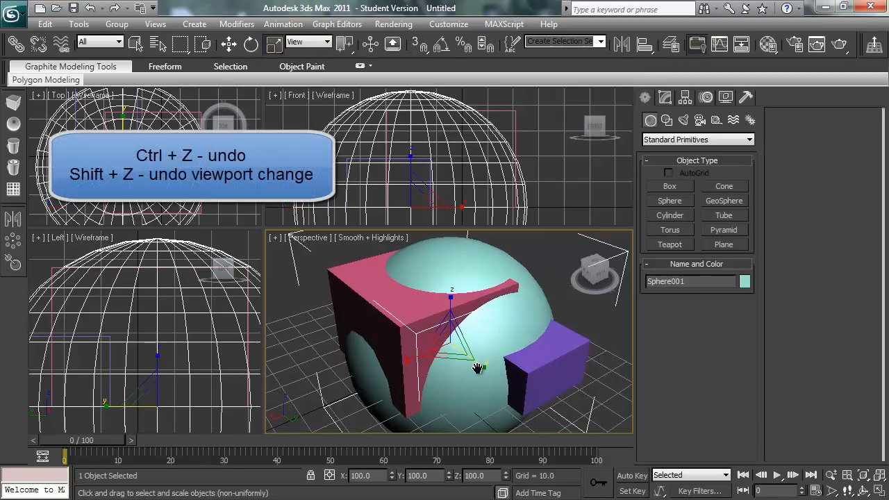
key(ctrl+z)
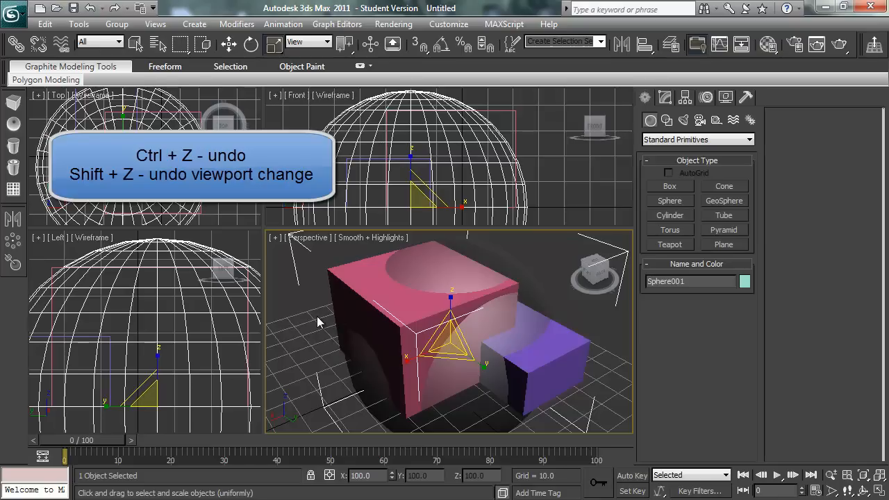
middle_drag(315, 316, 887, 372)
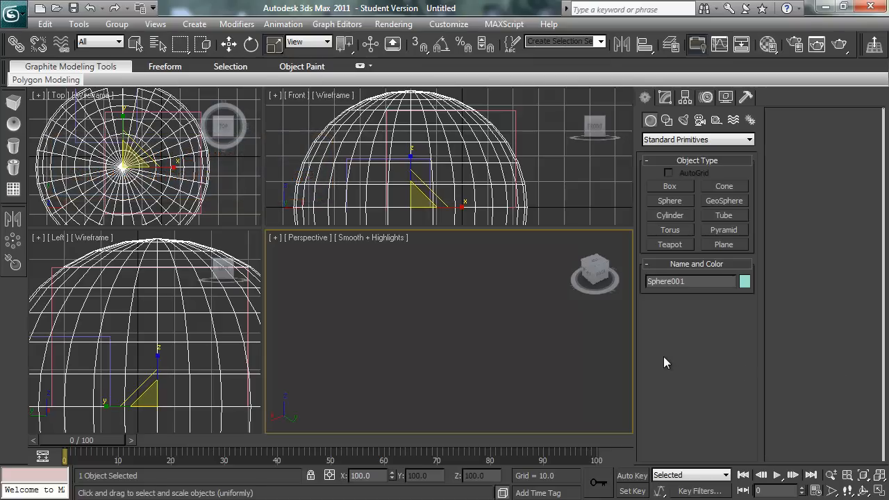
key(shift+z)
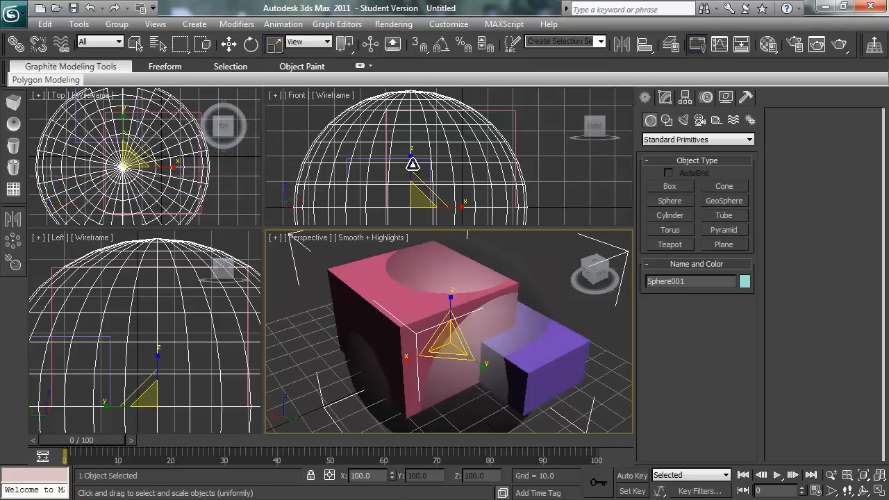
Orbit the Front viewport into an orthographic view and restore the Front view, doing this twice
right_click(390, 150)
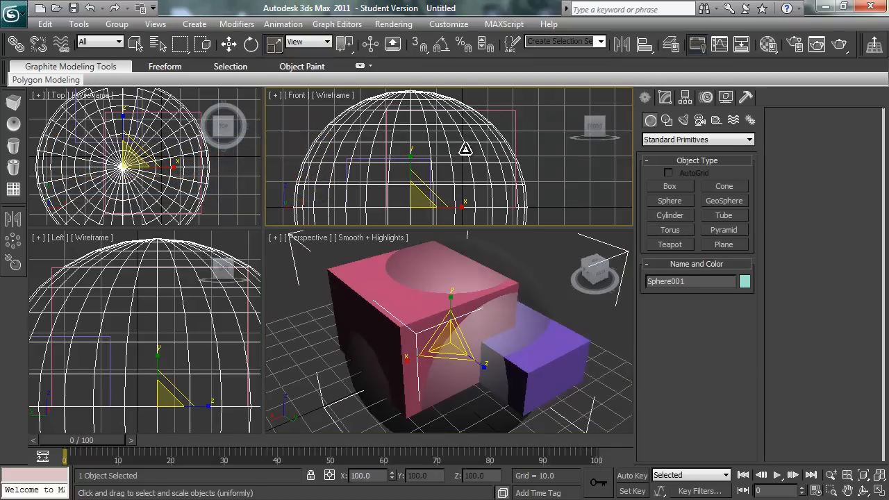
alt+middle_drag(456, 155, 299, 129)
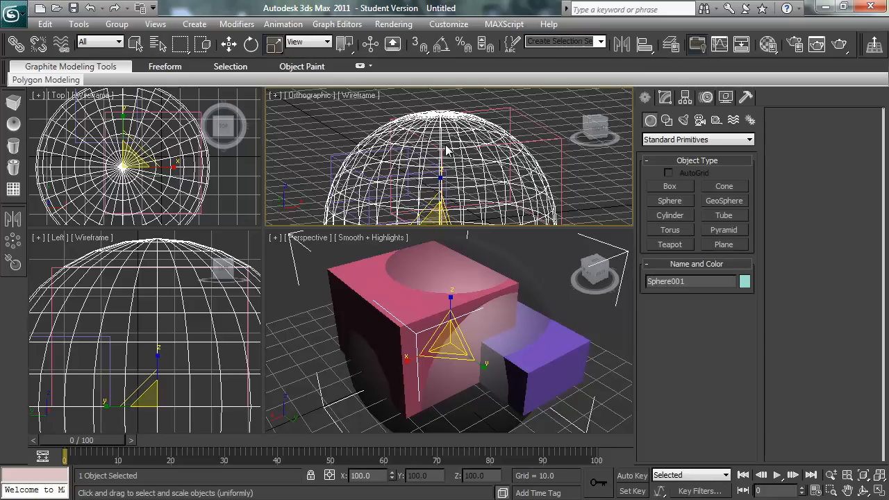
click(601, 130)
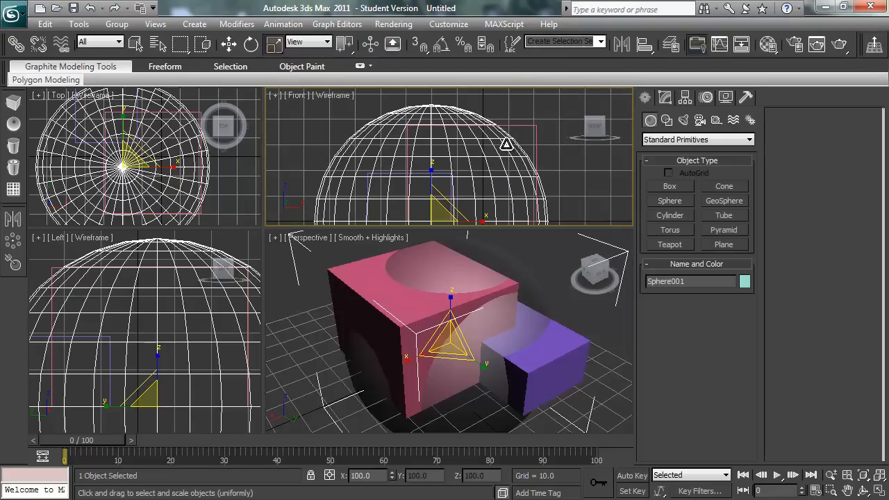
alt+middle_drag(450, 148, 476, 161)
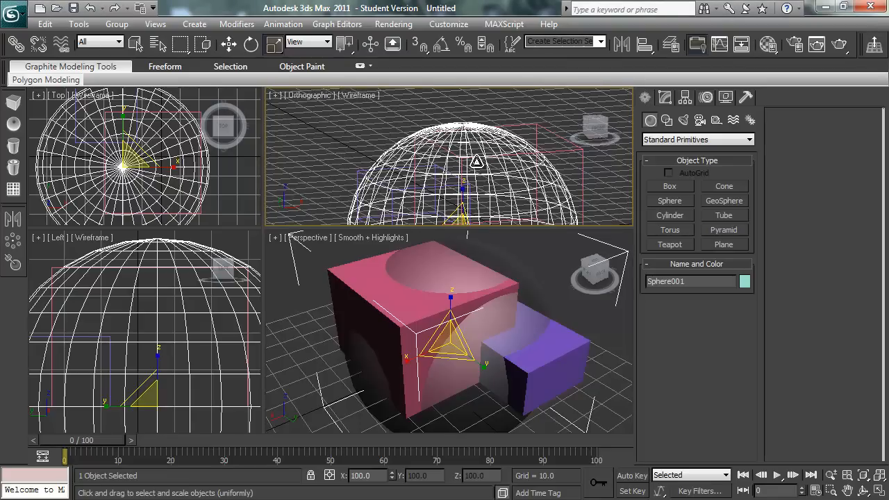
key(f)
Activate Walk Through in the Perspective viewport, rotating and panning the camera around the boxes
right_click(475, 406)
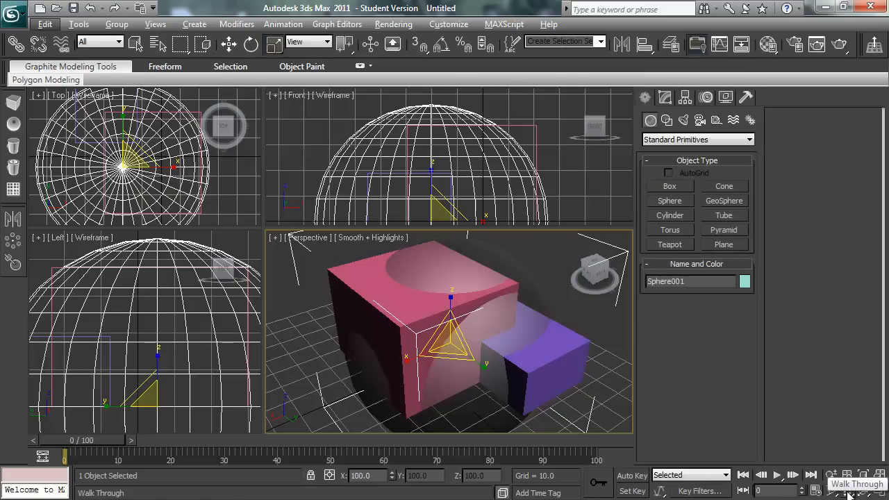
mouse_move(481, 346)
alt+middle_down()
mouse_move(611, 359)
mouse_move(480, 360)
alt+middle_up()
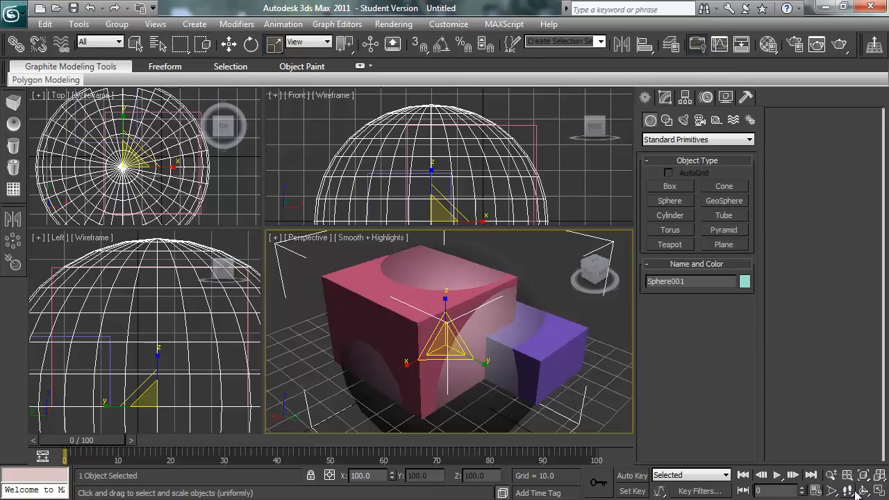
mouse_move(852, 492)
mouse_down()
mouse_move(849, 469)
mouse_move(850, 491)
mouse_up()
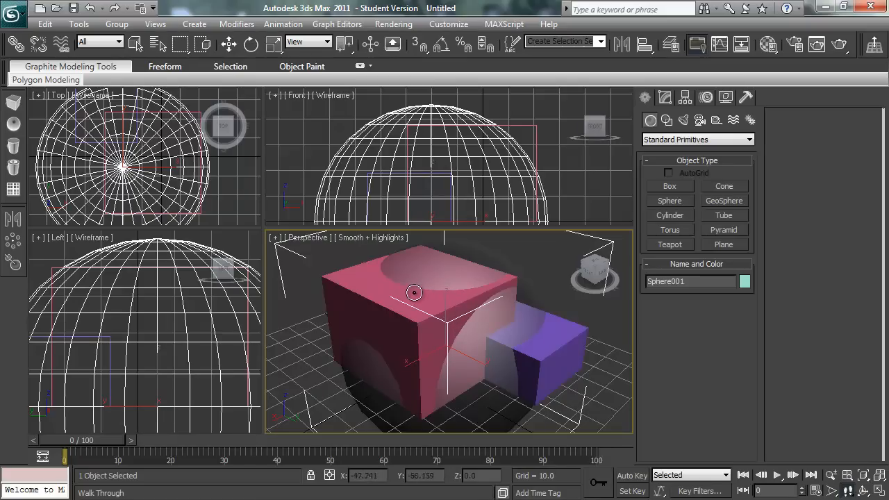
drag(416, 298, 435, 291)
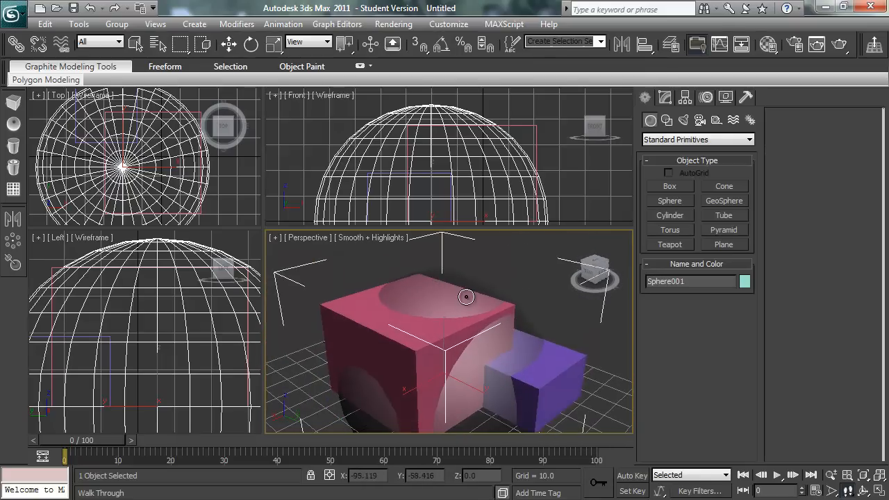
middle_drag(466, 297, 489, 318)
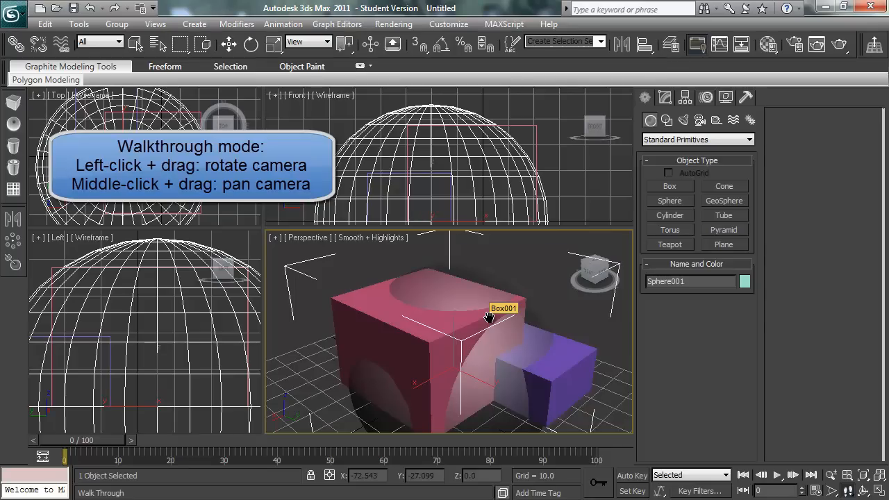
Walk the camera forward and sideways near the two boxes and pan the Perspective view
key(Up)
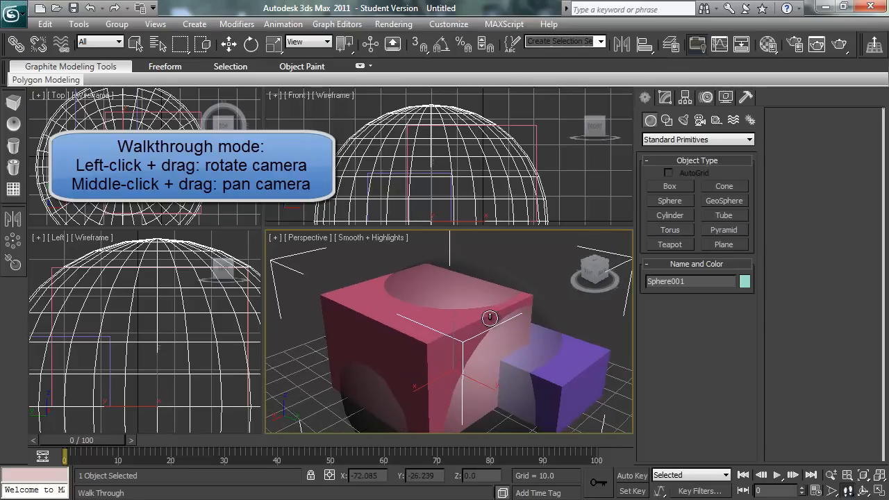
key(Right)
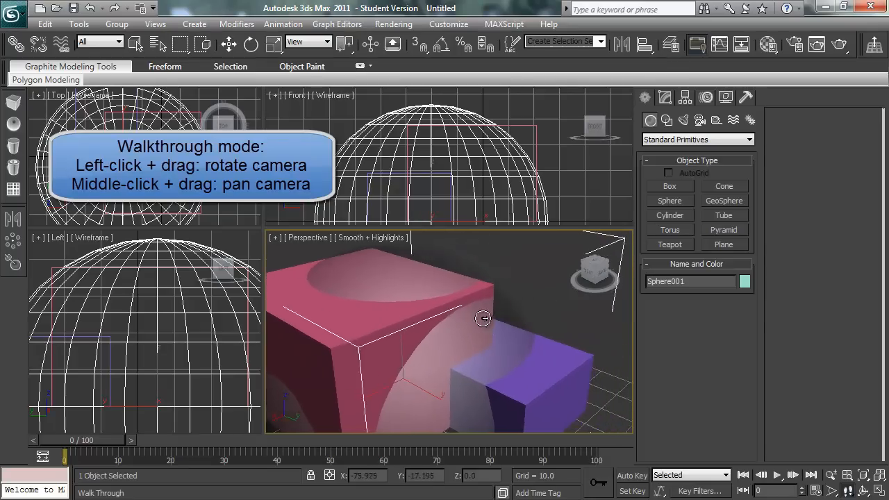
key(Left)
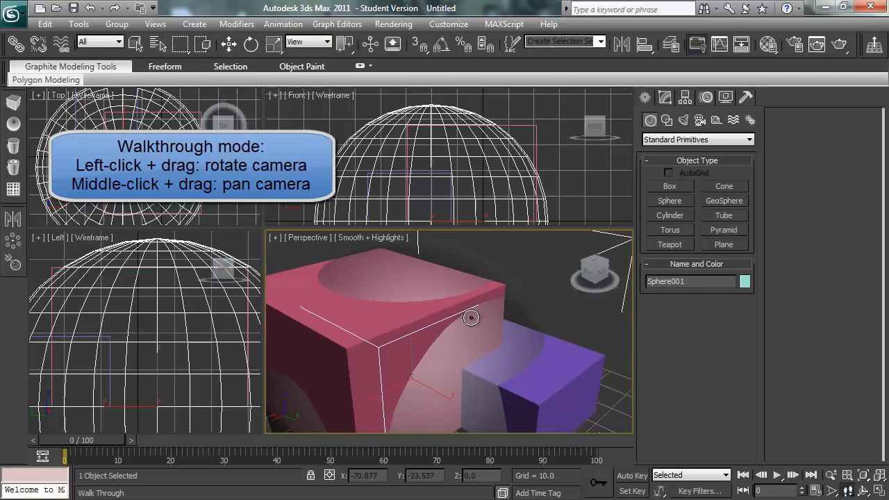
middle_drag(471, 317, 504, 311)
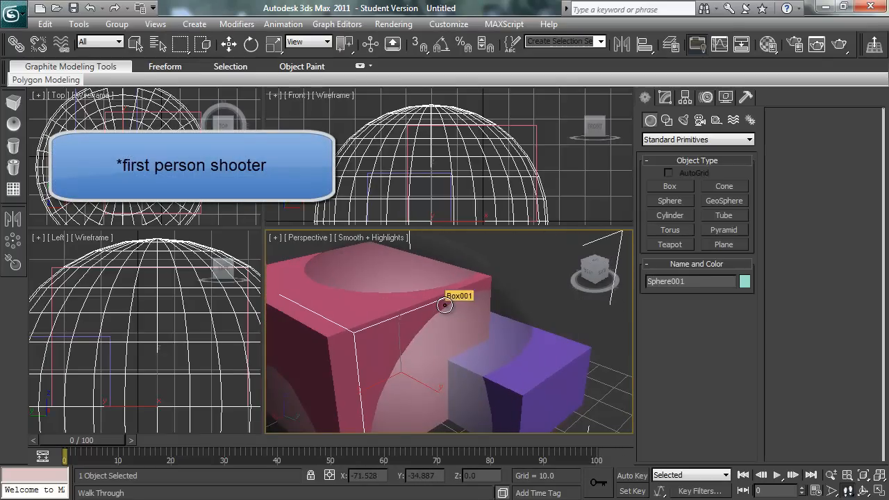
Walk and turn the camera around to another side of the pink box, and leave Walk Through for the Scale tool
key(d)
drag(435, 307, 383, 301)
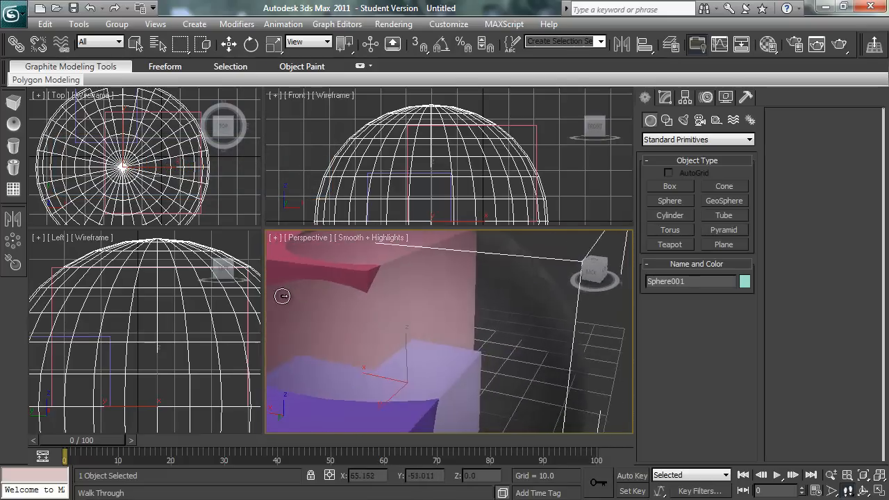
drag(258, 318, 277, 262)
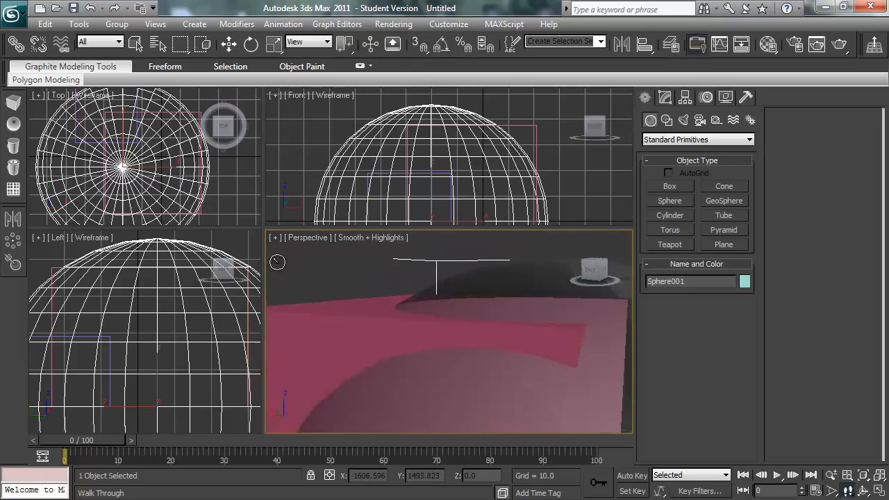
key(w)
drag(339, 258, 381, 242)
drag(498, 257, 559, 318)
key(s)
key(s)
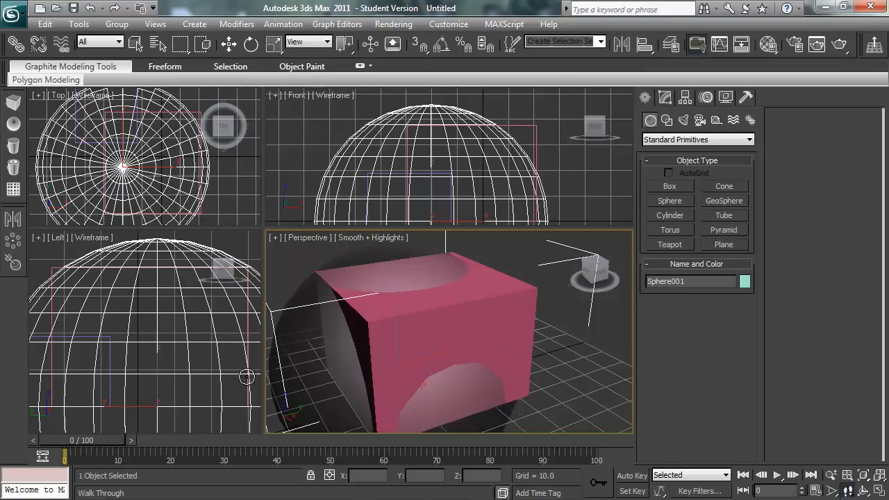
key(r)
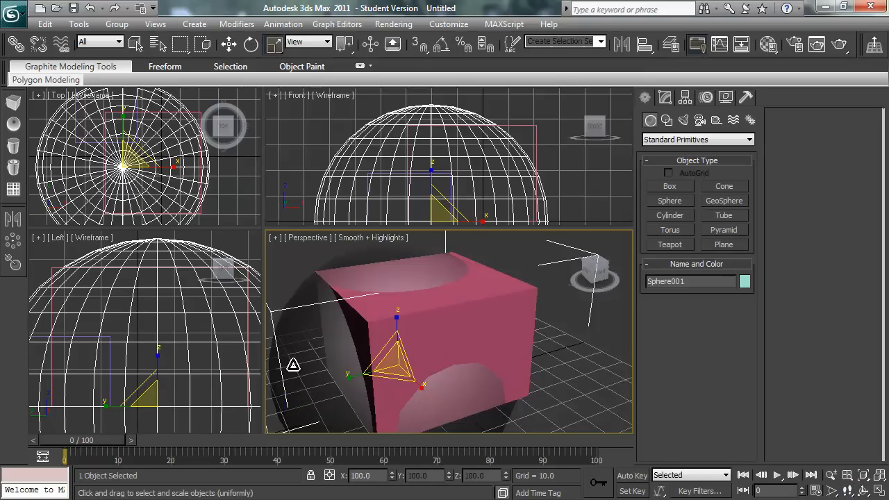